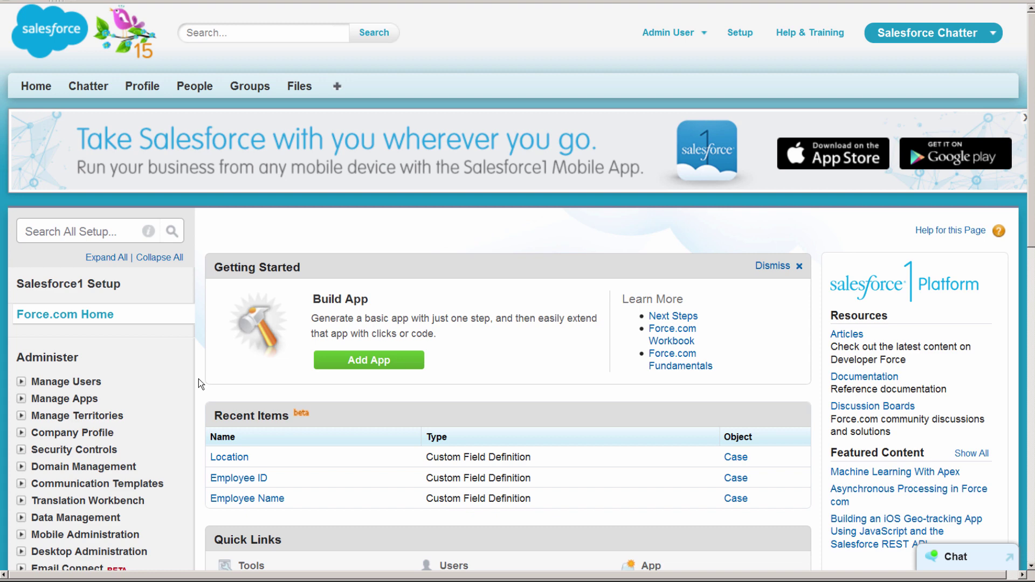
Step: Add 'Pending Department Approval' and 'Waiting for IT Approval' as new Case Status picklist values
{"action": "scroll", "coordinate": [198, 379], "scroll_direction": "down", "scroll_amount": 10}
{"action": "left_click", "coordinate": [22, 134]}
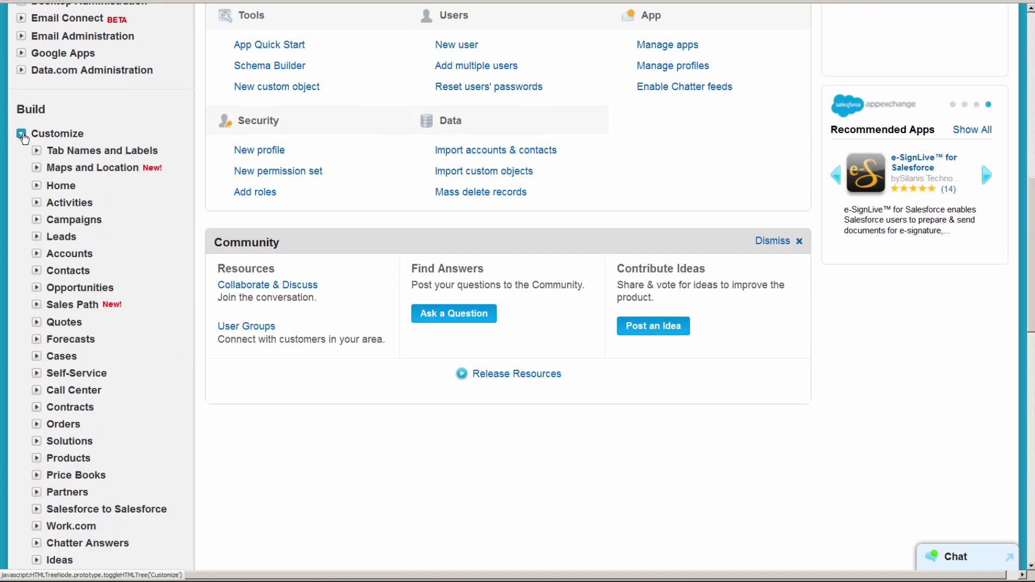
{"action": "left_click", "coordinate": [36, 356]}
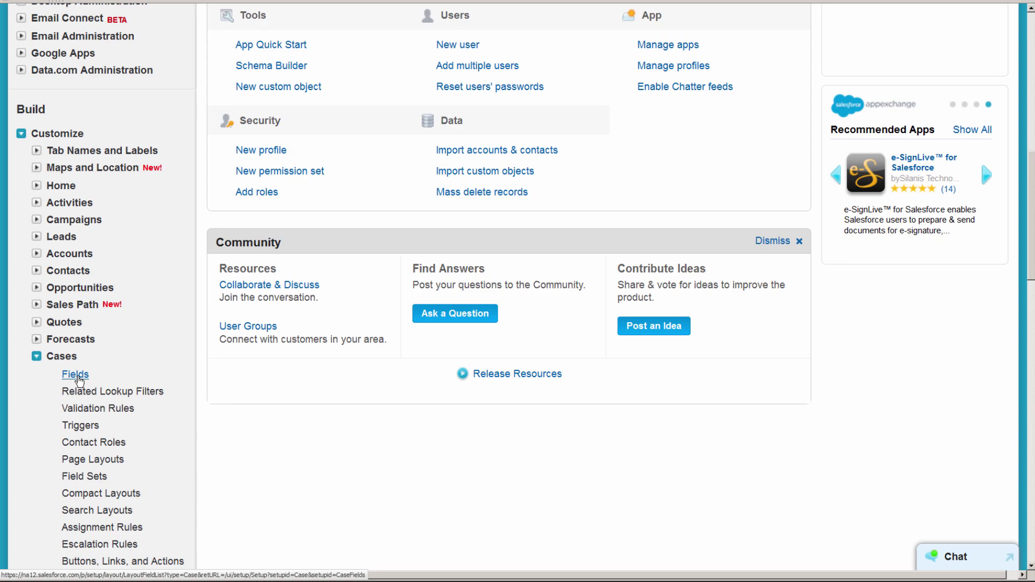
{"action": "left_click", "coordinate": [76, 377]}
{"action": "scroll", "coordinate": [224, 383], "scroll_direction": "down", "scroll_amount": 8}
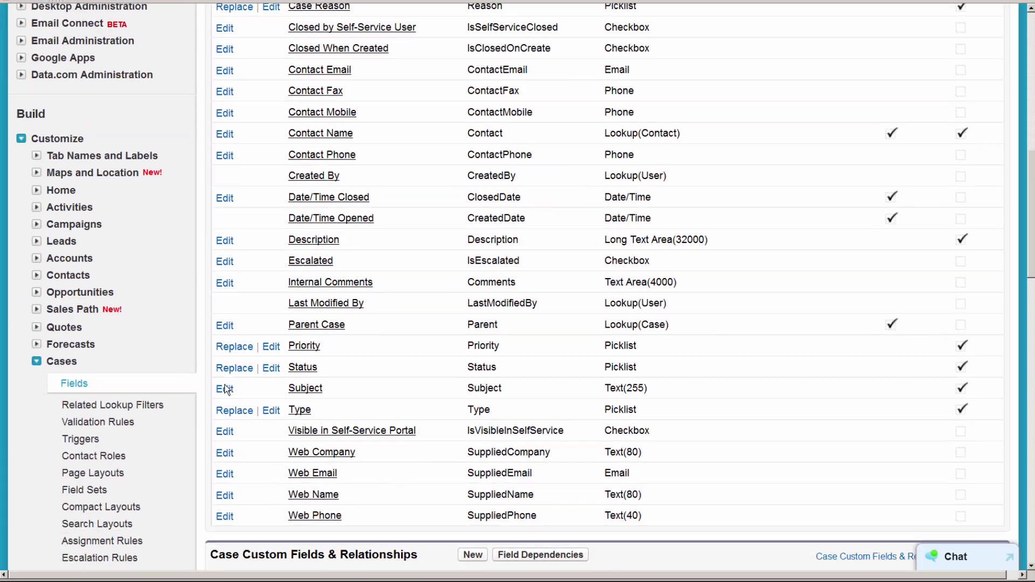
{"action": "left_click", "coordinate": [302, 369]}
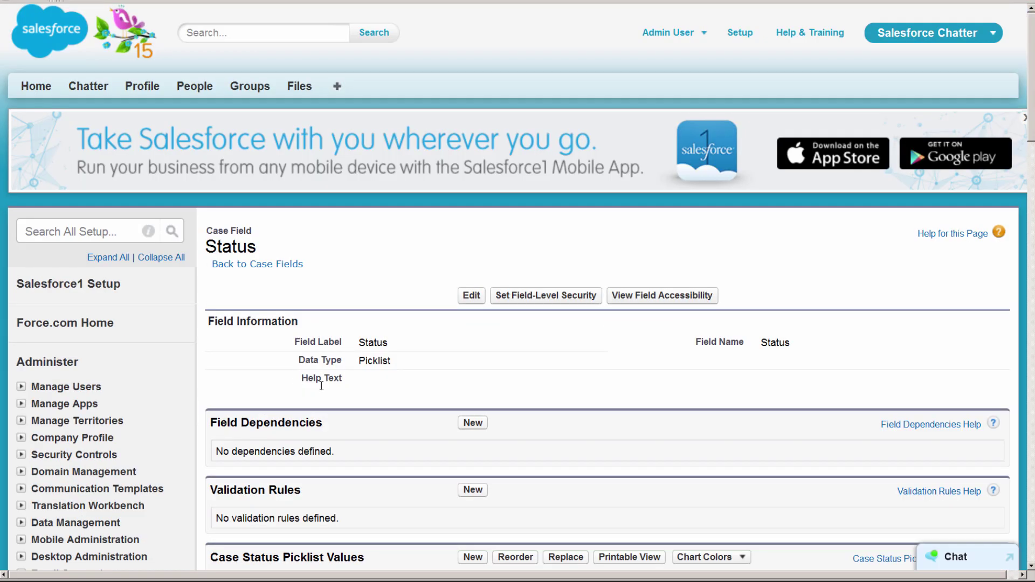
{"action": "scroll", "coordinate": [400, 406], "scroll_direction": "down", "scroll_amount": 5}
{"action": "left_click", "coordinate": [473, 282]}
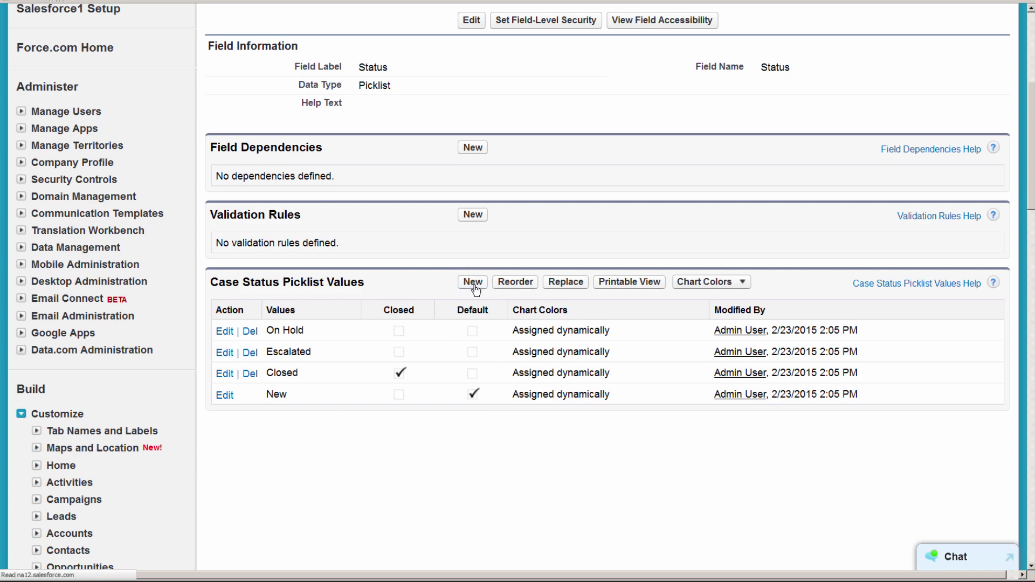
{"action": "type", "text": "Pending Department Approval Waiting for IT Approval"}
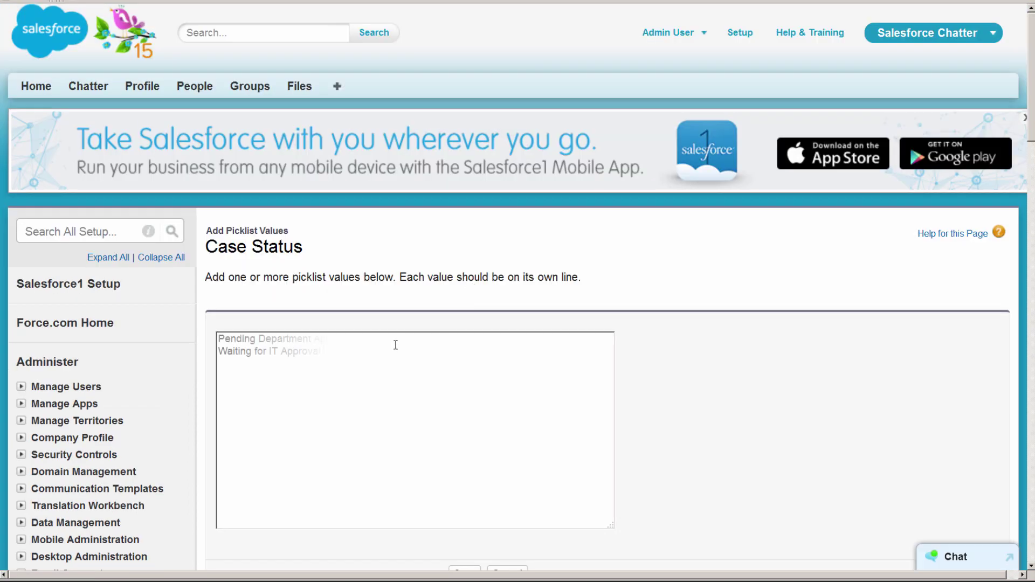
{"action": "scroll", "coordinate": [408, 360], "scroll_direction": "down", "scroll_amount": 3}
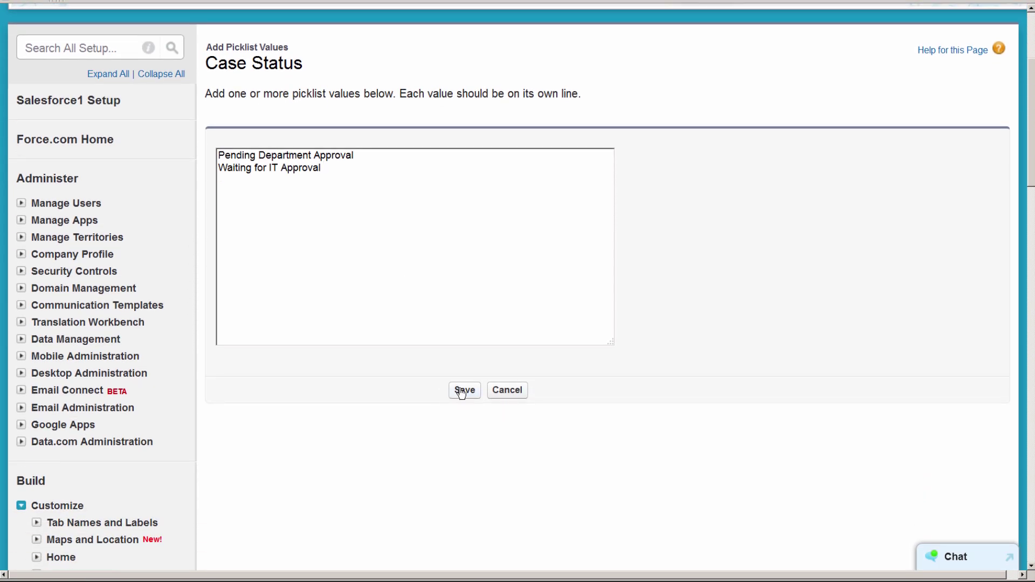
{"action": "left_click", "coordinate": [463, 396]}
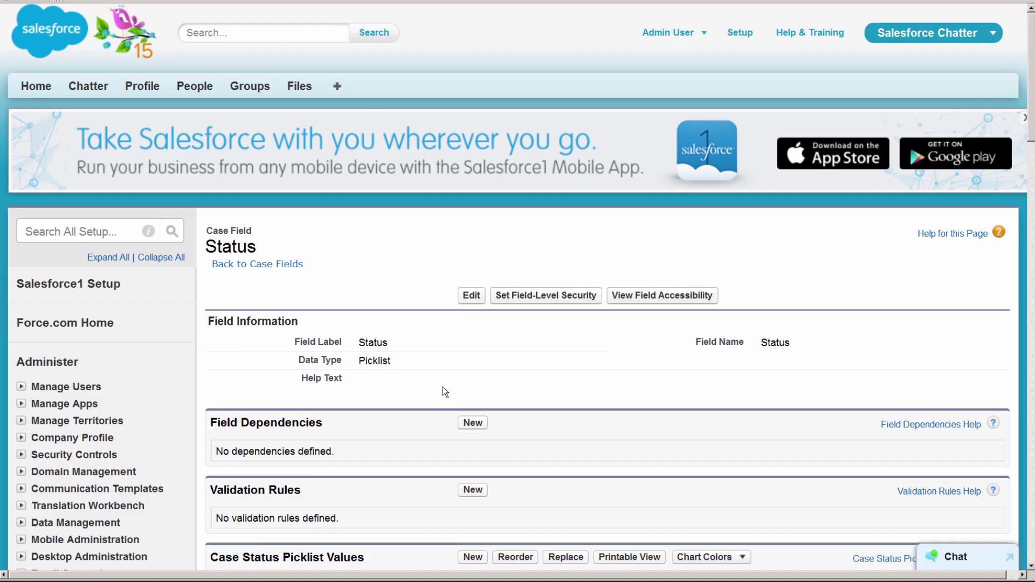
Step: Create the Internal support process, excluding the On Hold and Escalated statuses
{"action": "scroll", "coordinate": [442, 387], "scroll_direction": "down", "scroll_amount": 10}
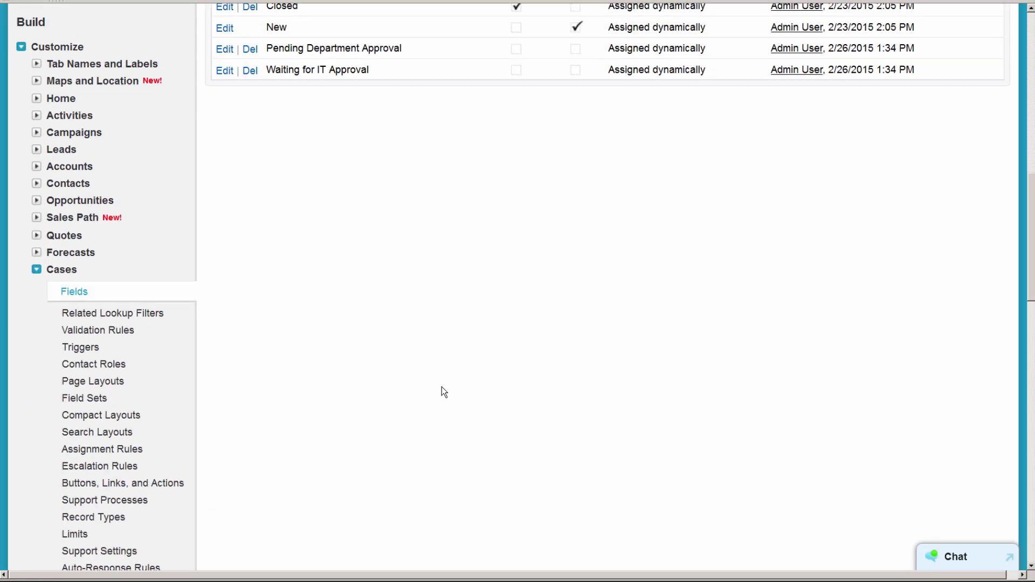
{"action": "scroll", "coordinate": [441, 386], "scroll_direction": "down", "scroll_amount": 3}
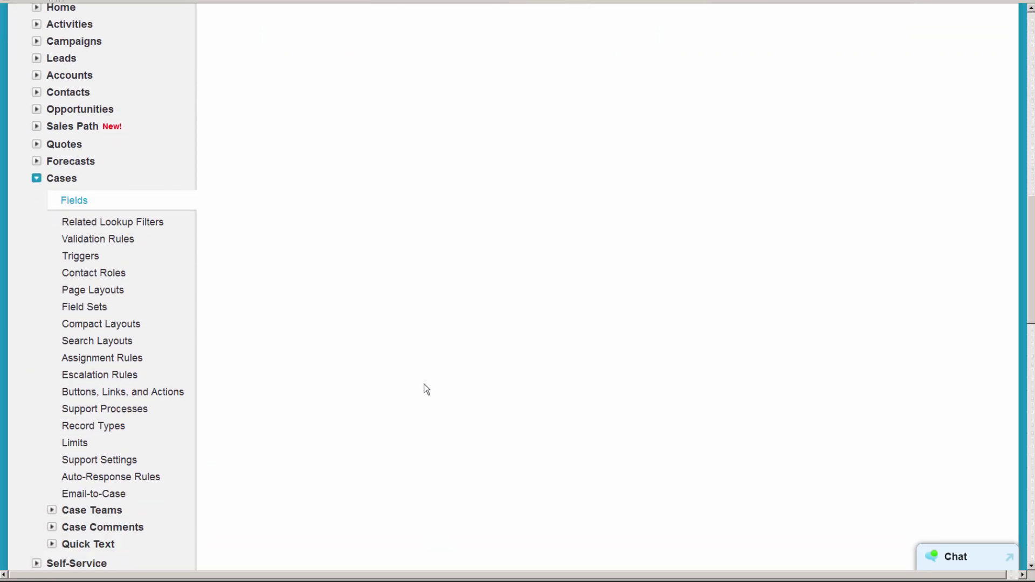
{"action": "left_click", "coordinate": [144, 411]}
{"action": "left_click", "coordinate": [472, 331]}
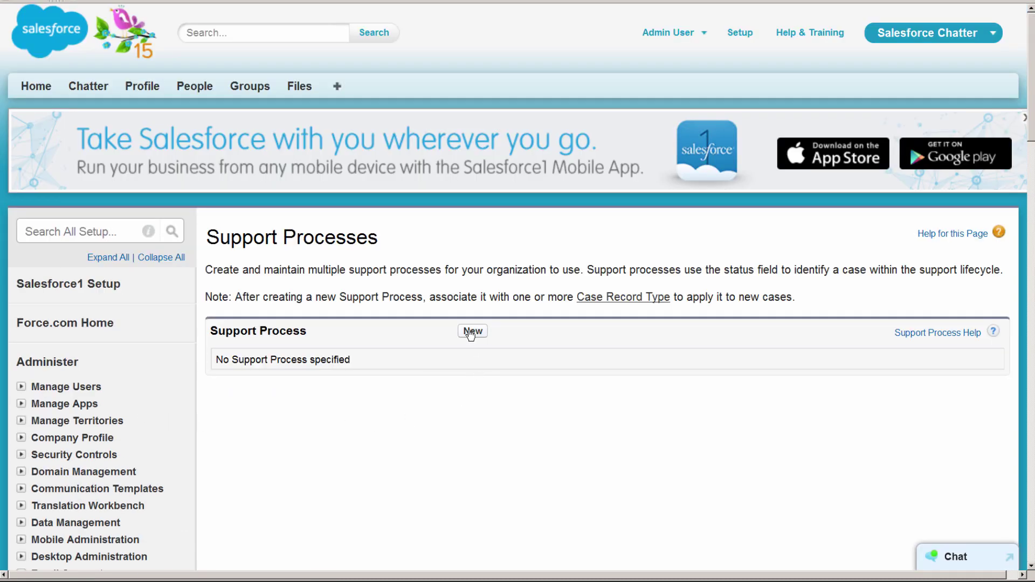
{"action": "left_click", "coordinate": [447, 385]}
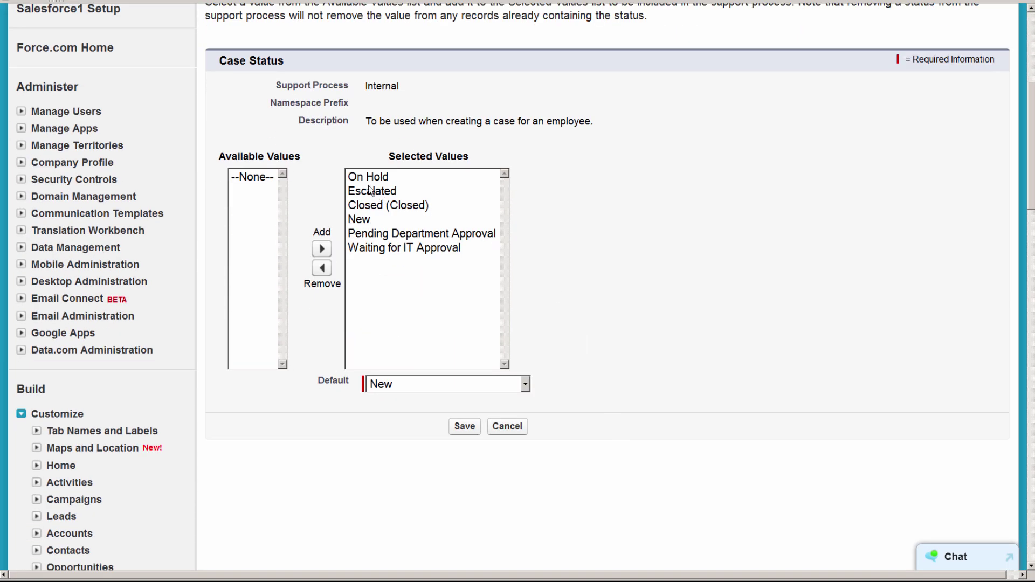
{"action": "left_click", "coordinate": [365, 180]}
{"action": "left_click", "coordinate": [322, 270]}
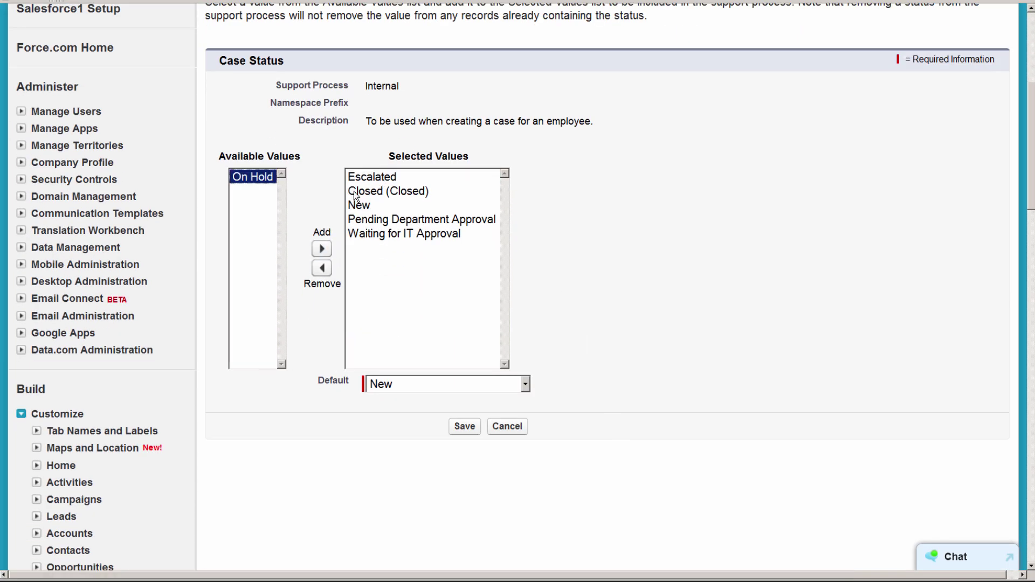
{"action": "left_click", "coordinate": [365, 176]}
{"action": "left_click", "coordinate": [321, 270]}
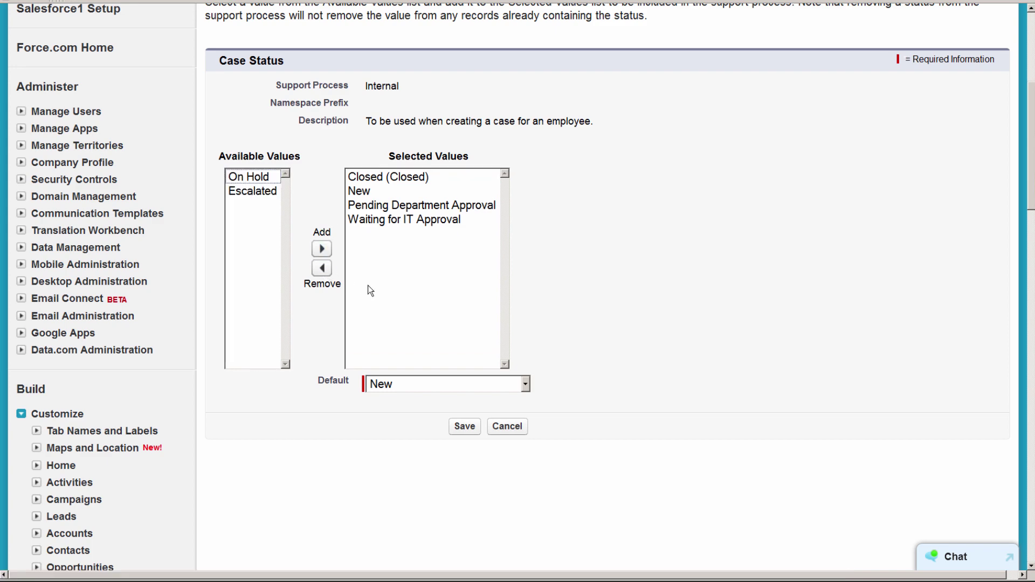
{"action": "left_click", "coordinate": [467, 427]}
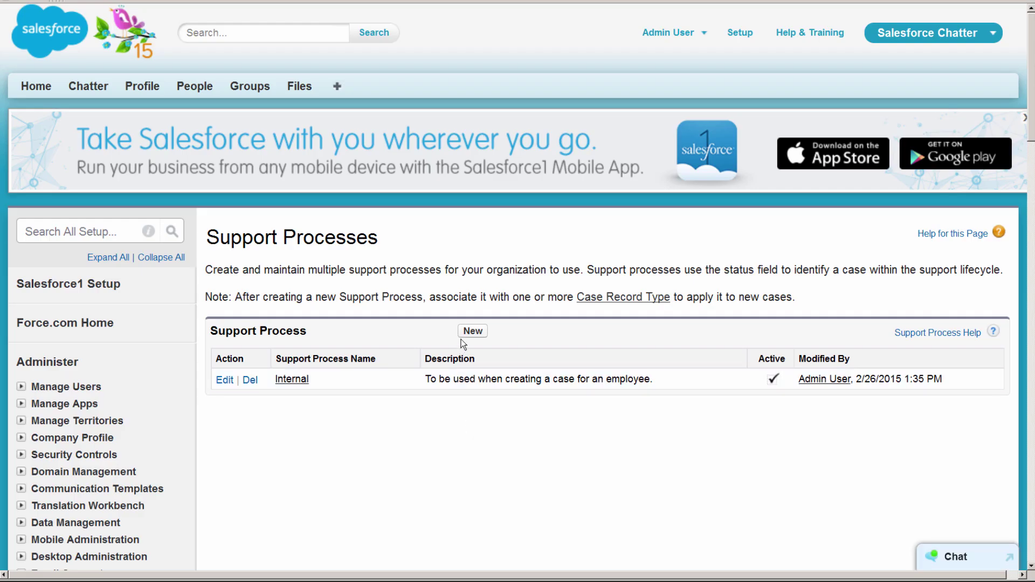
Step: Create the External support process for customer cases, excluding both approval statuses
{"action": "left_click", "coordinate": [472, 332]}
{"action": "left_click", "coordinate": [390, 387]}
{"action": "type", "text": "External"}
{"action": "key", "text": "Tab"}
{"action": "type", "text": "To be used when creating a case for a customer."}
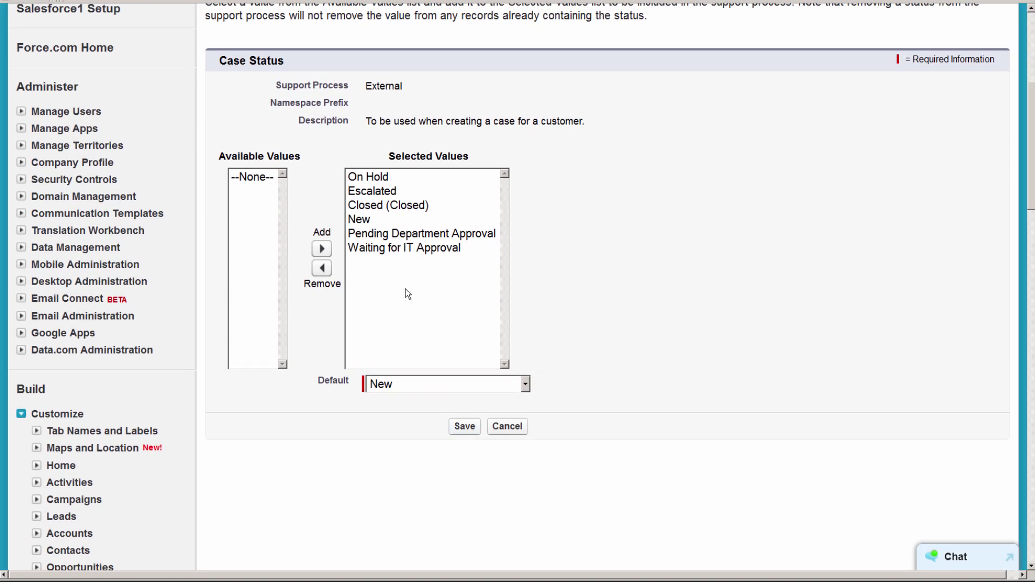
{"action": "left_click", "coordinate": [368, 237]}
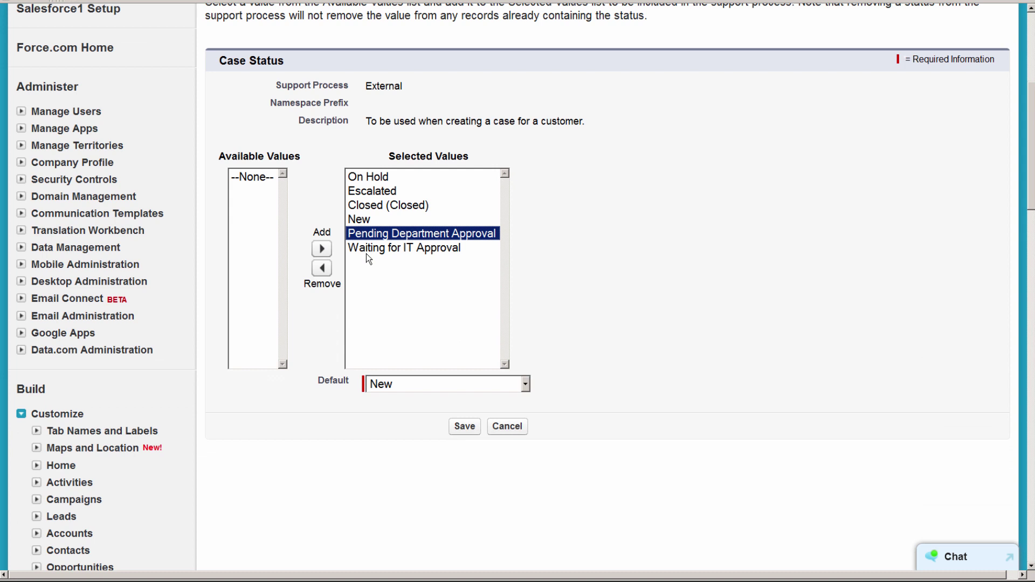
{"action": "left_click", "coordinate": [366, 250], "text": "shift"}
{"action": "left_click", "coordinate": [322, 268]}
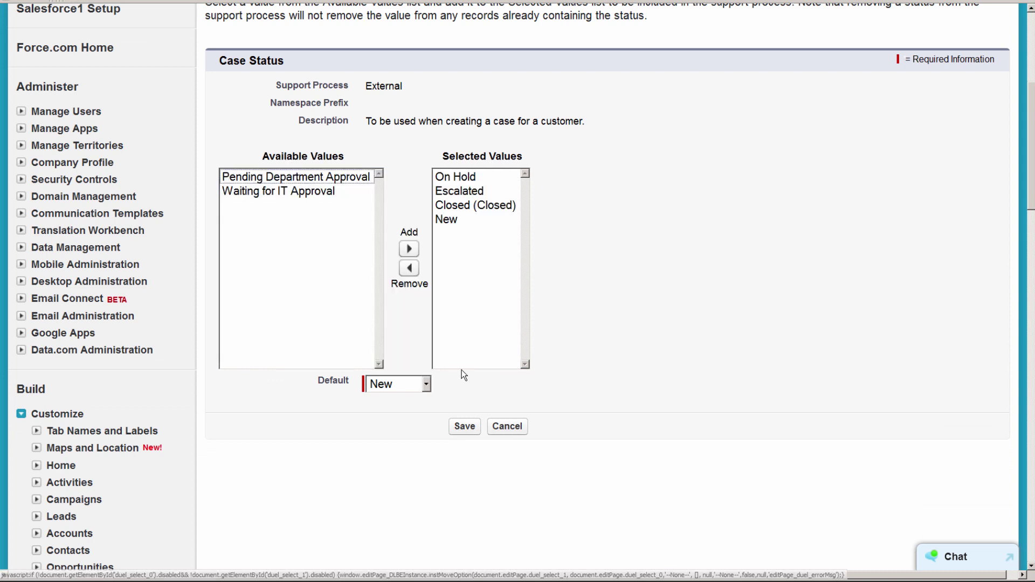
{"action": "left_click", "coordinate": [474, 433]}
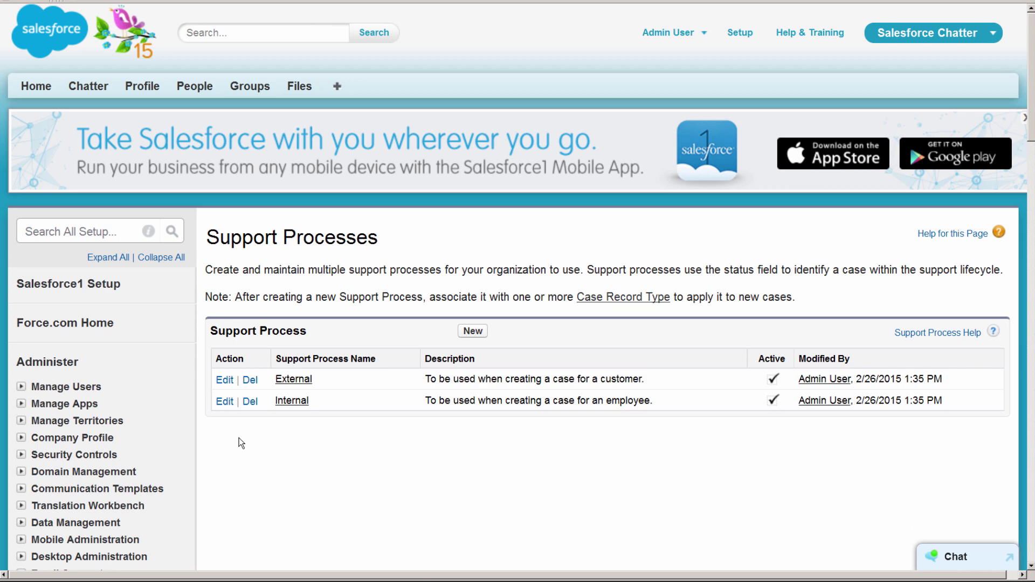
Step: Create a Case page layout named Internal, cloned from Case Layout
{"action": "scroll", "coordinate": [241, 434], "scroll_direction": "down", "scroll_amount": 14}
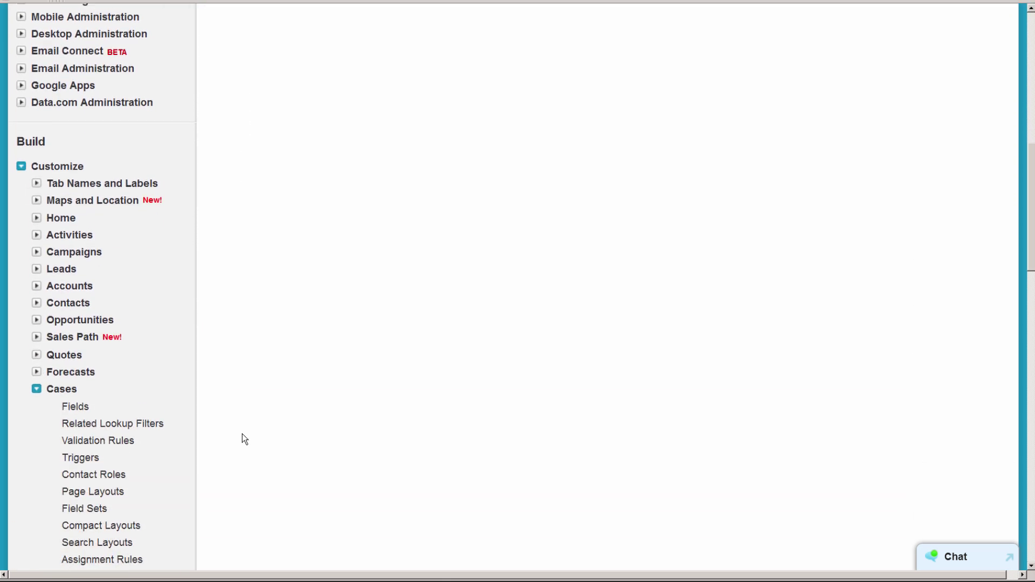
{"action": "scroll", "coordinate": [245, 438], "scroll_direction": "down", "scroll_amount": 1}
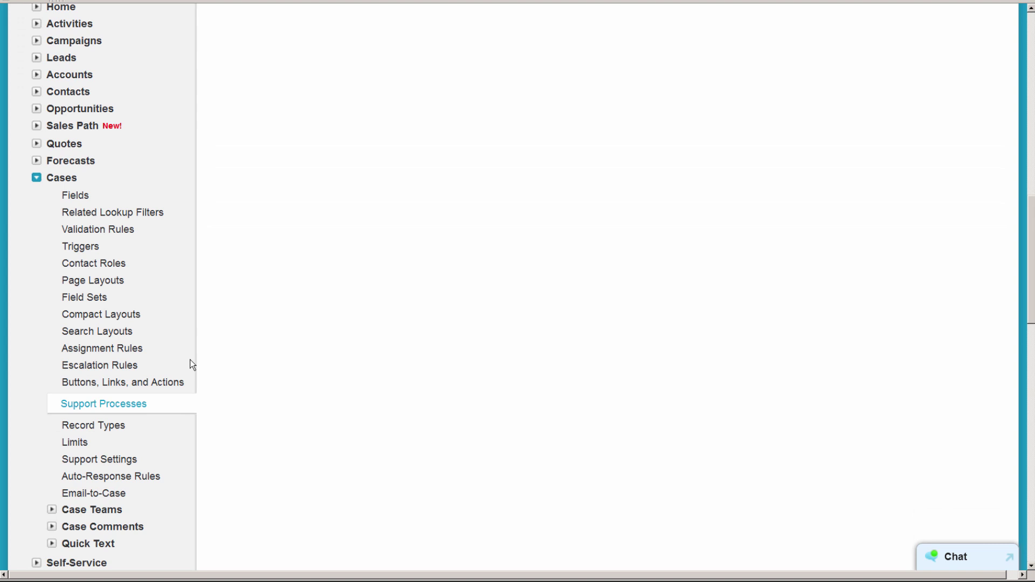
{"action": "left_click", "coordinate": [108, 280]}
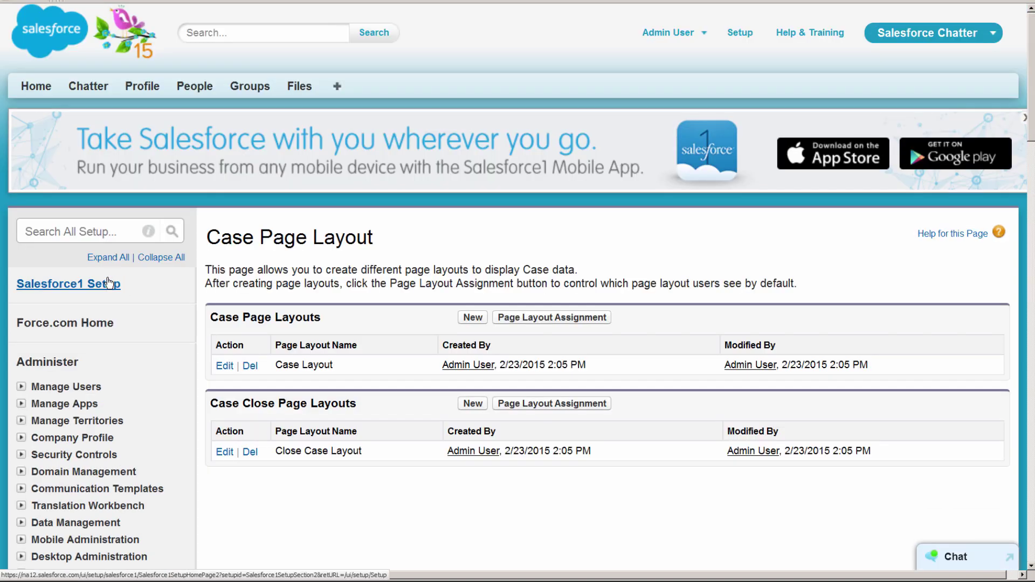
{"action": "left_click", "coordinate": [469, 318]}
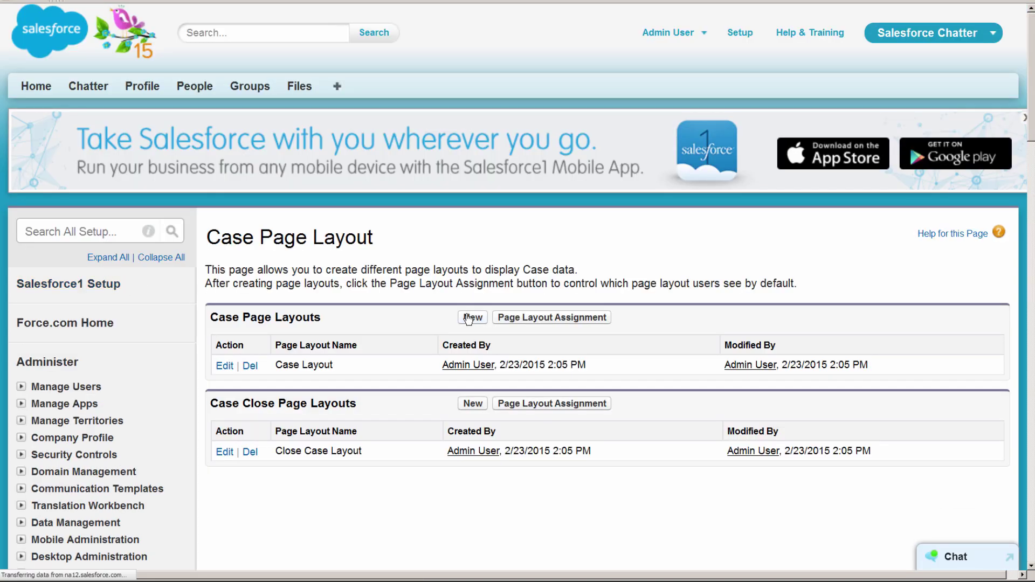
{"action": "left_click", "coordinate": [440, 339]}
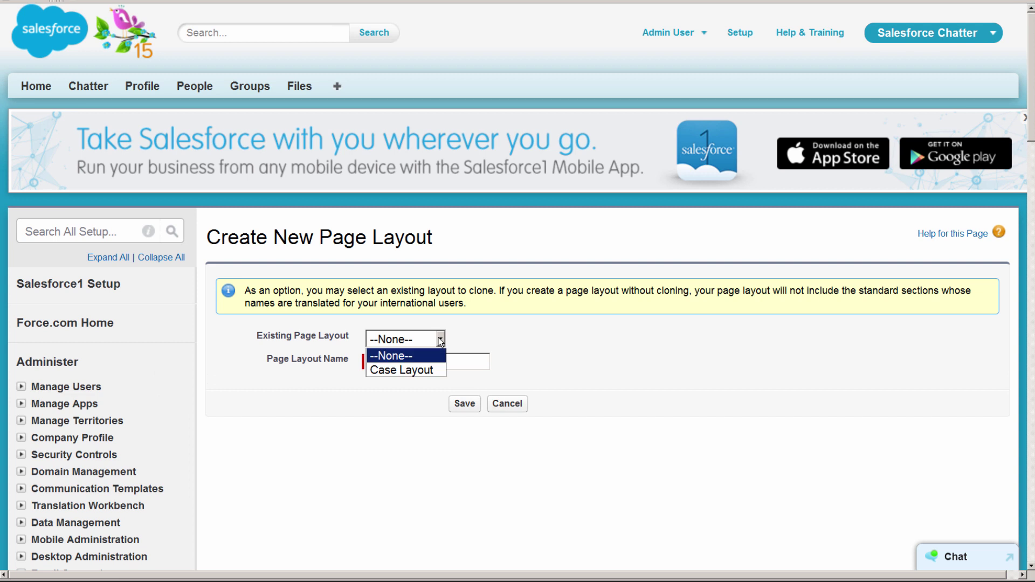
{"action": "left_click", "coordinate": [431, 371]}
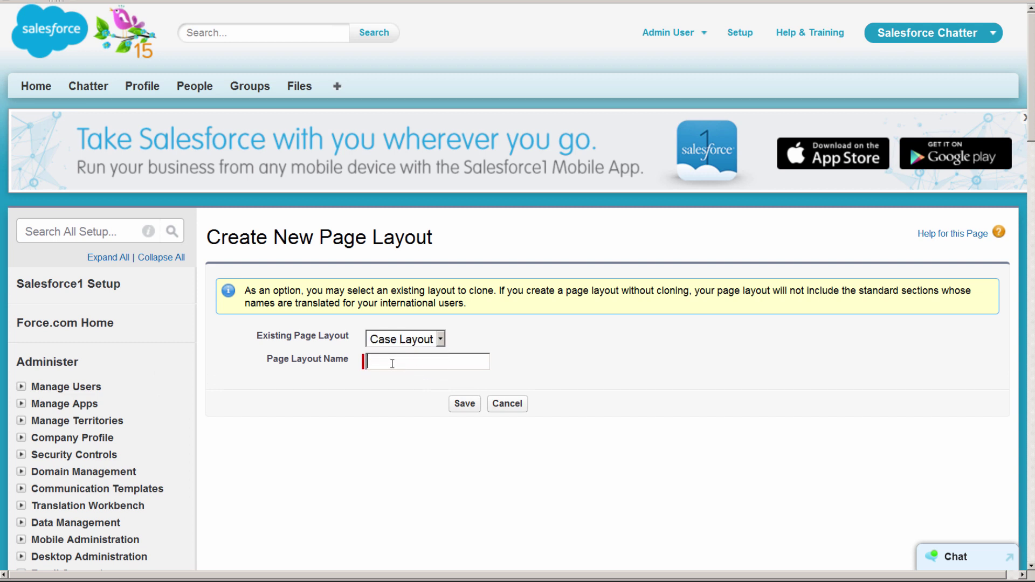
{"action": "type", "text": "Internal"}
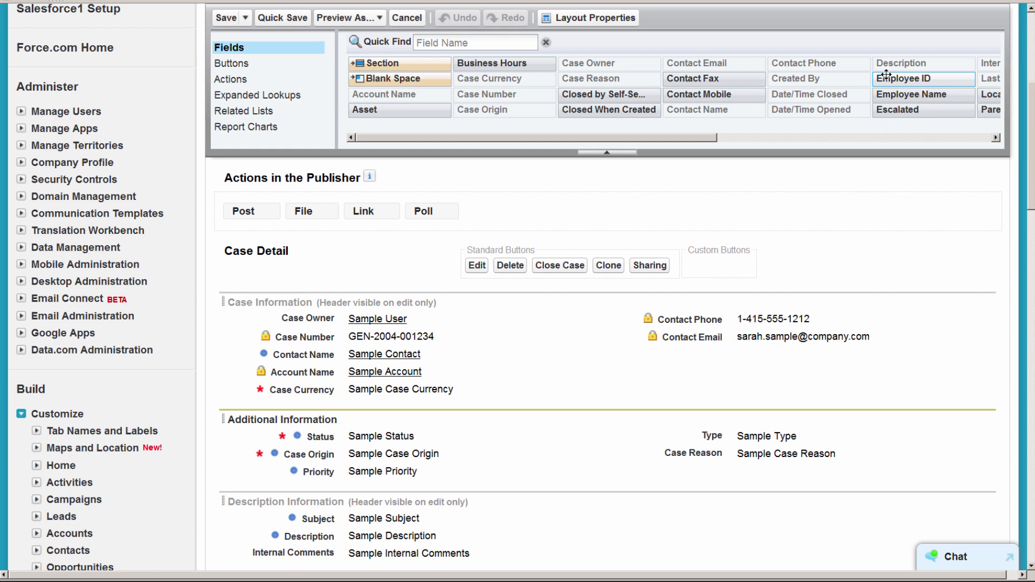
Step: Add Employee ID, Location and Employee Name to Case Information and remove Account Name
{"action": "left_click_drag", "start_coordinate": [893, 78], "coordinate": [698, 355]}
{"action": "left_click_drag", "start_coordinate": [986, 94], "coordinate": [678, 373]}
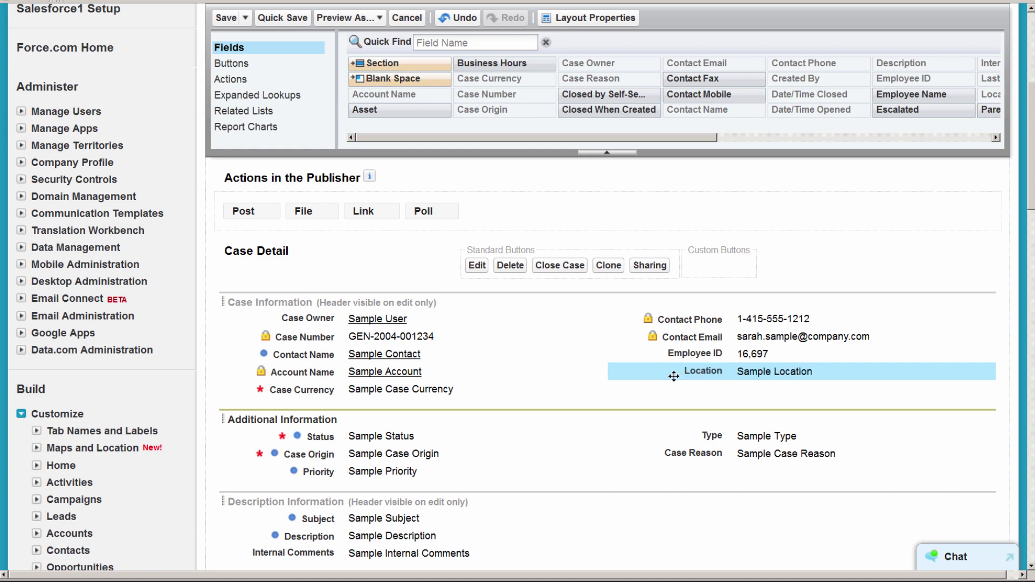
{"action": "left_click_drag", "start_coordinate": [898, 95], "coordinate": [310, 370]}
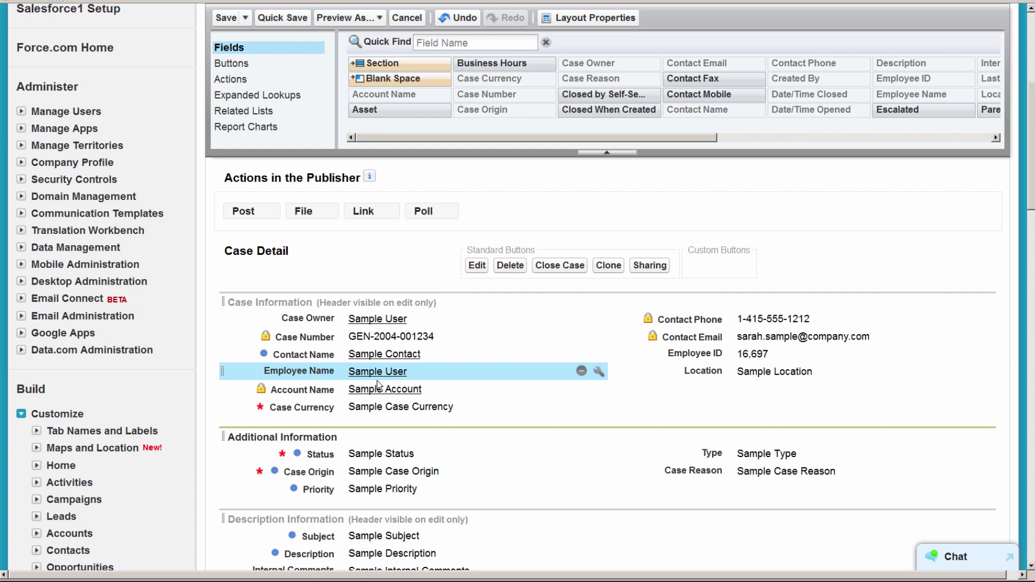
{"action": "mouse_move", "coordinate": [491, 393]}
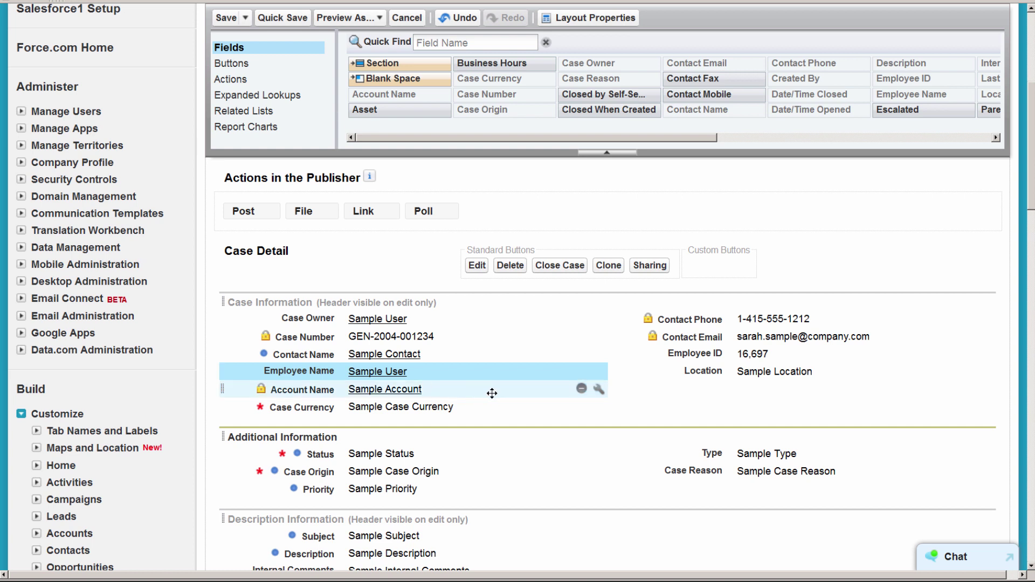
{"action": "left_click", "coordinate": [582, 392]}
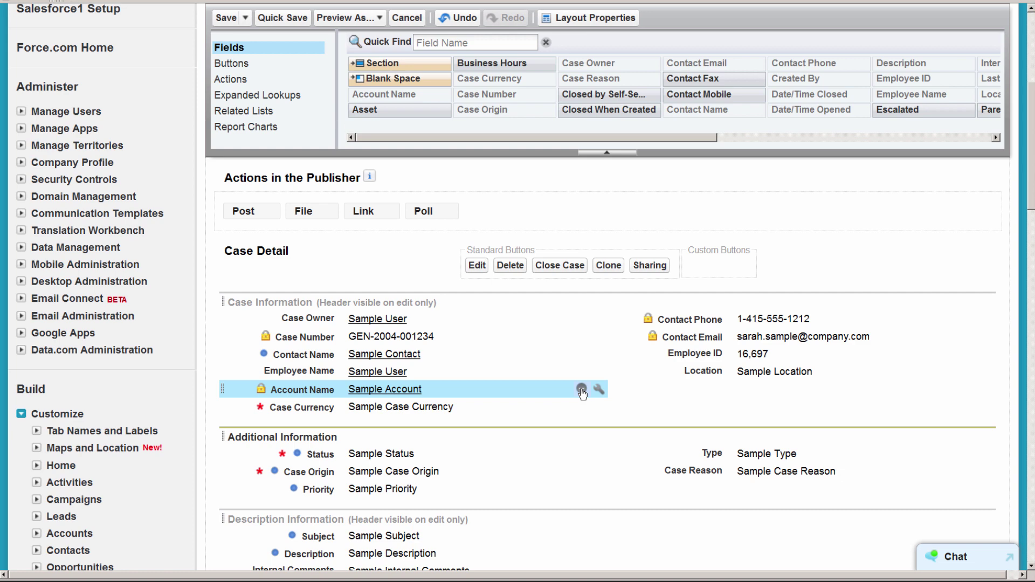
{"action": "left_click", "coordinate": [582, 389]}
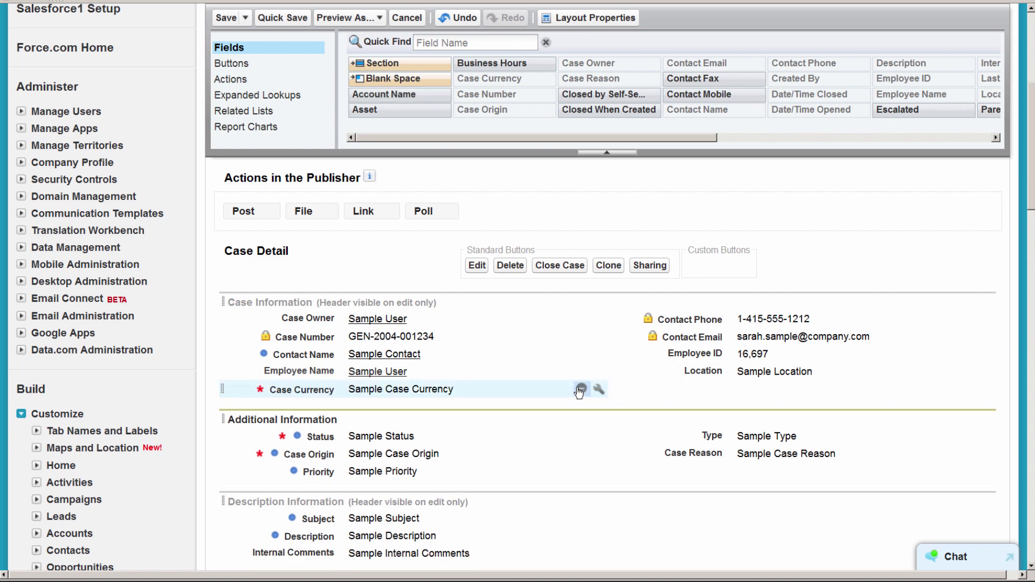
Step: Add a 'Not used for internal cases' section and move Contact Name into it
{"action": "left_click_drag", "start_coordinate": [399, 65], "coordinate": [339, 475]}
{"action": "key", "text": "ctrl+a"}
{"action": "type", "text": "Not used for internal cases"}
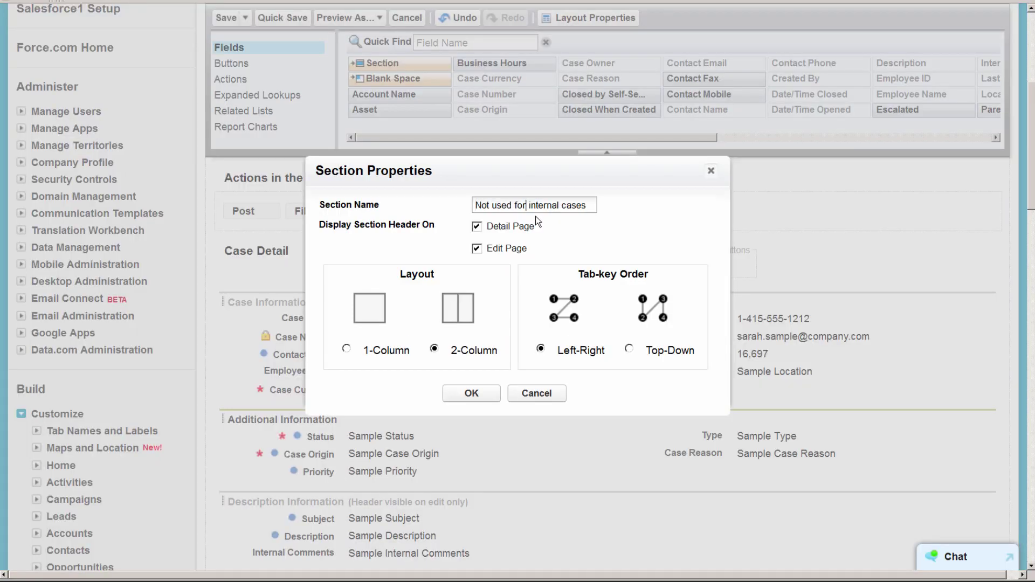
{"action": "left_click", "coordinate": [486, 390]}
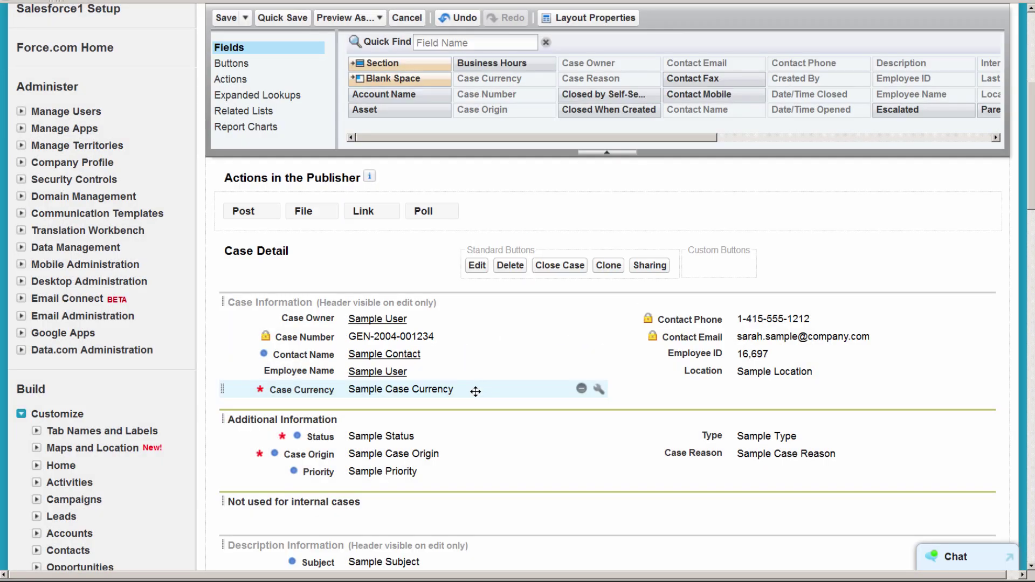
{"action": "left_click_drag", "start_coordinate": [222, 354], "coordinate": [241, 509]}
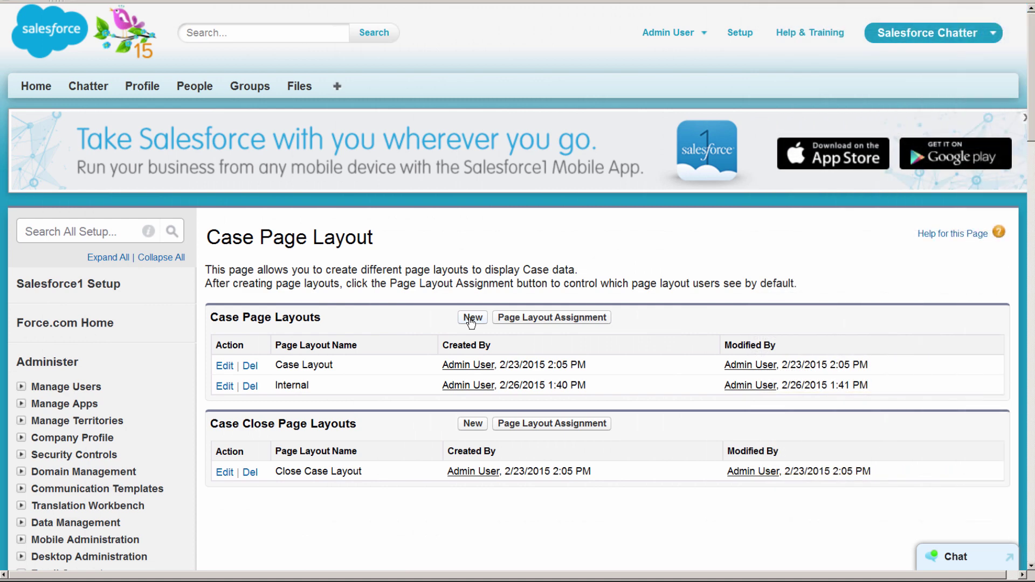
Step: Create a Case page layout named External, cloned from Case Layout
{"action": "left_click", "coordinate": [472, 317]}
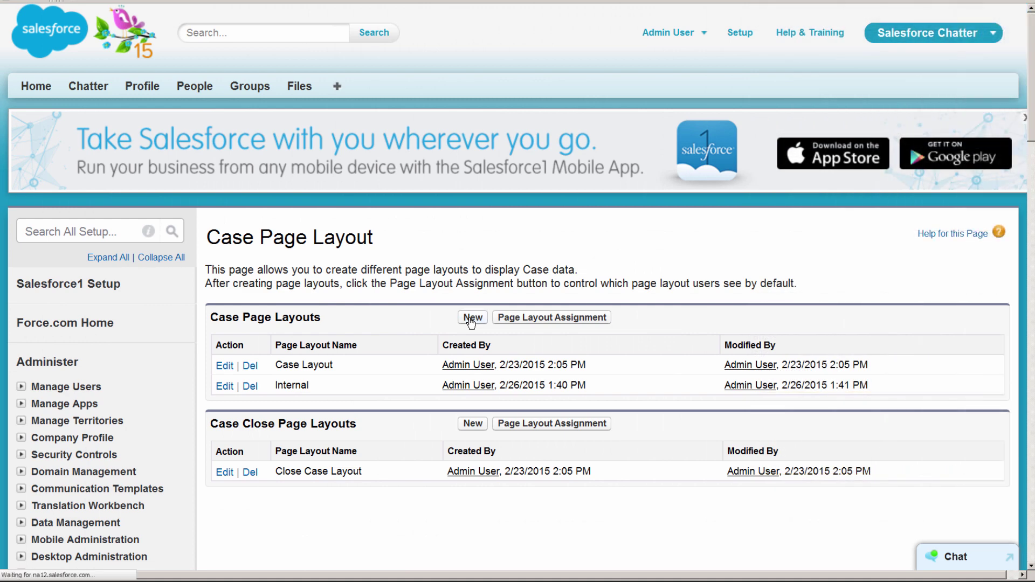
{"action": "left_click", "coordinate": [441, 339]}
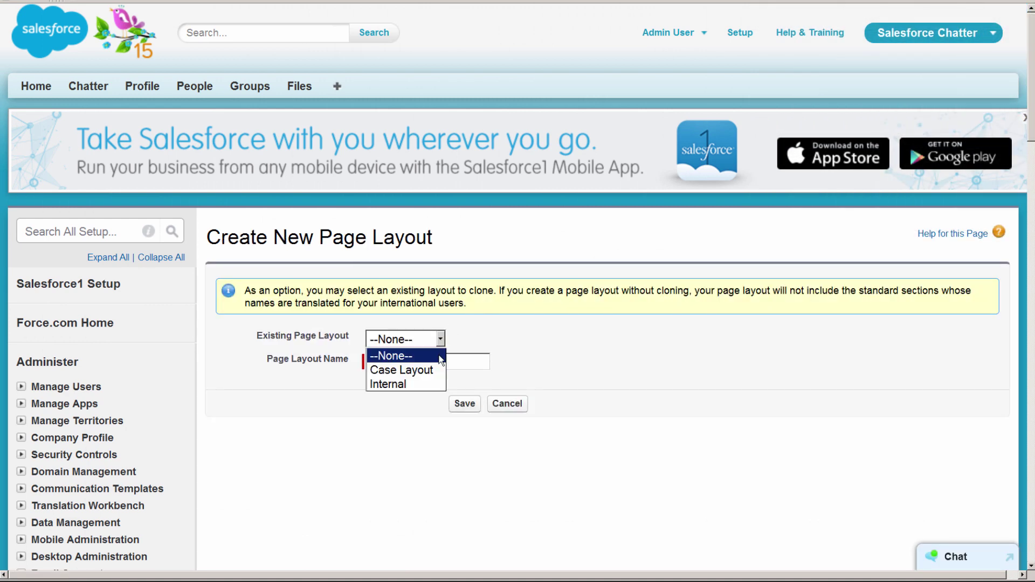
{"action": "left_click", "coordinate": [401, 368]}
{"action": "left_click", "coordinate": [403, 360]}
{"action": "type", "text": "External"}
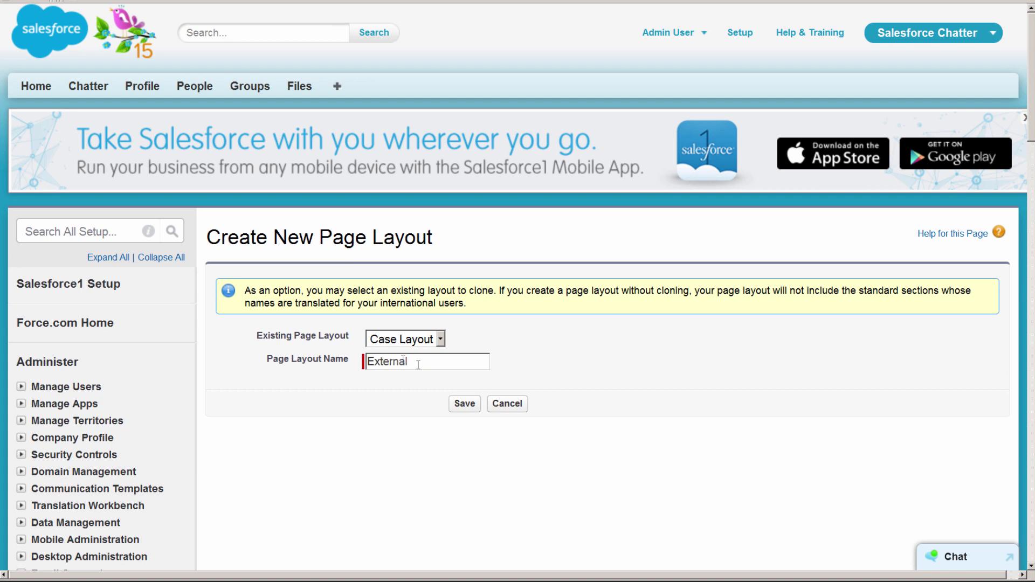
{"action": "left_click", "coordinate": [462, 405]}
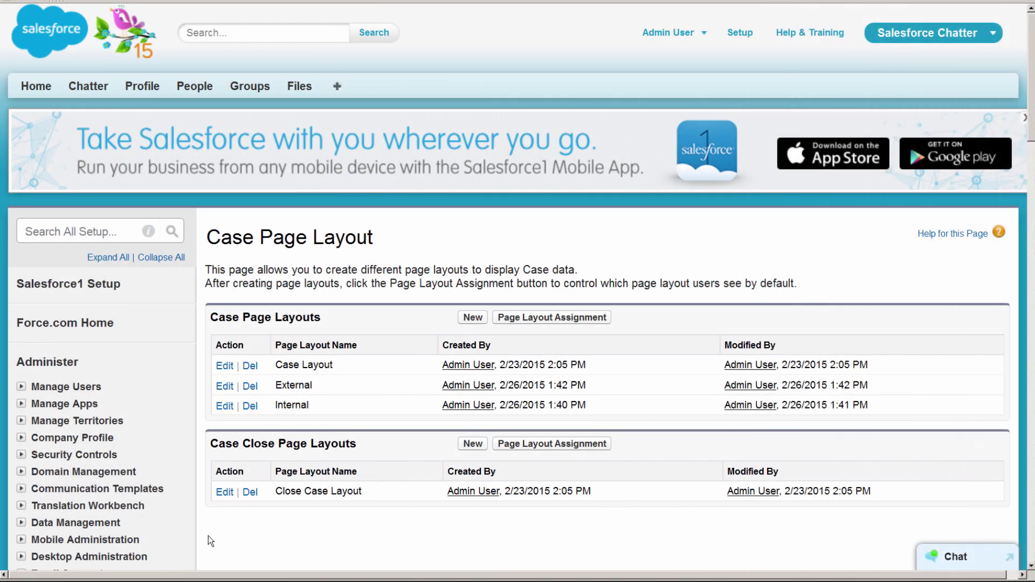
Step: Start a Case record type labelled Internal on the Internal support process, described for employee cases
{"action": "scroll", "coordinate": [208, 536], "scroll_direction": "down", "scroll_amount": 10}
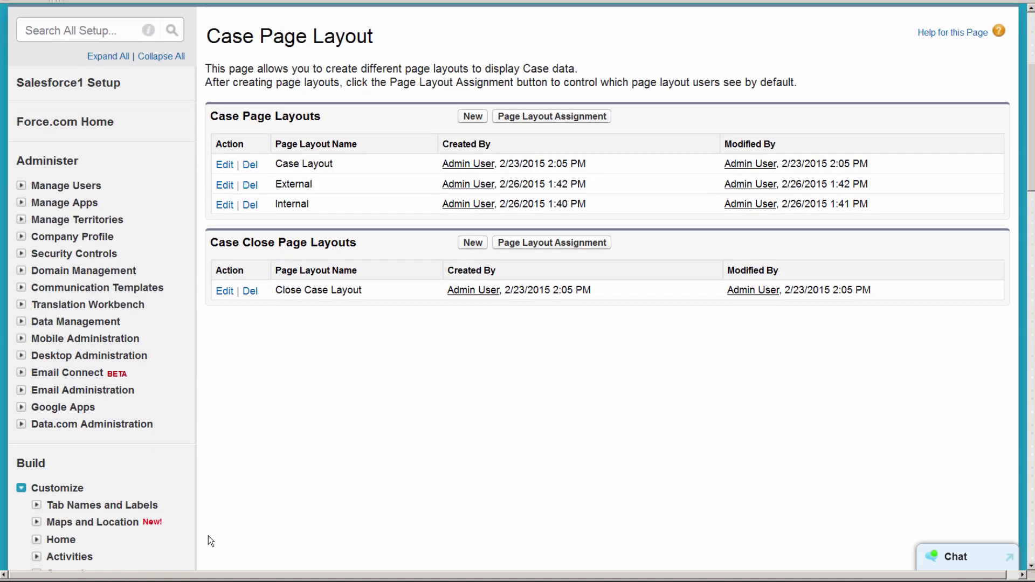
{"action": "scroll", "coordinate": [212, 532], "scroll_direction": "down", "scroll_amount": 3}
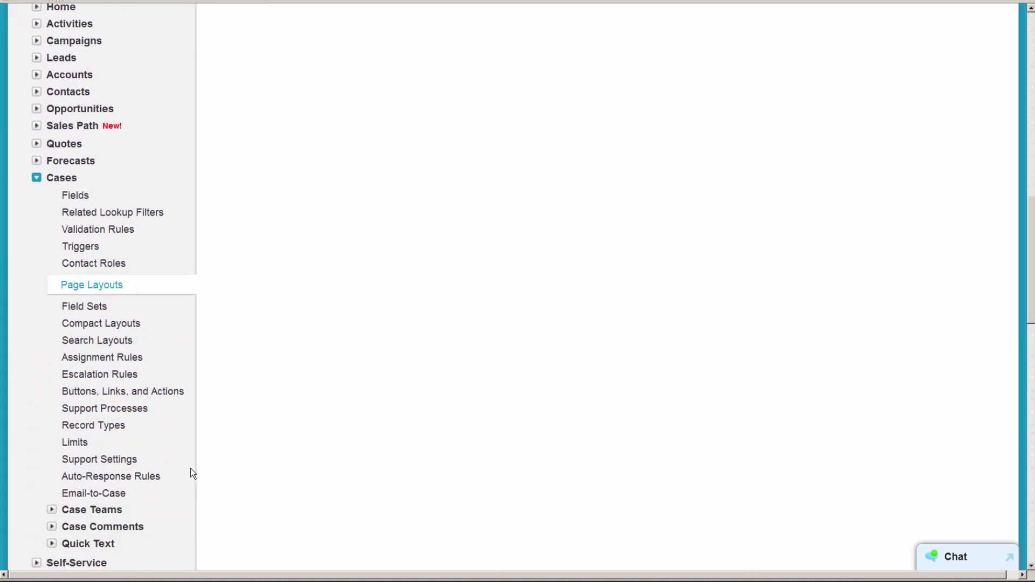
{"action": "left_click", "coordinate": [117, 429]}
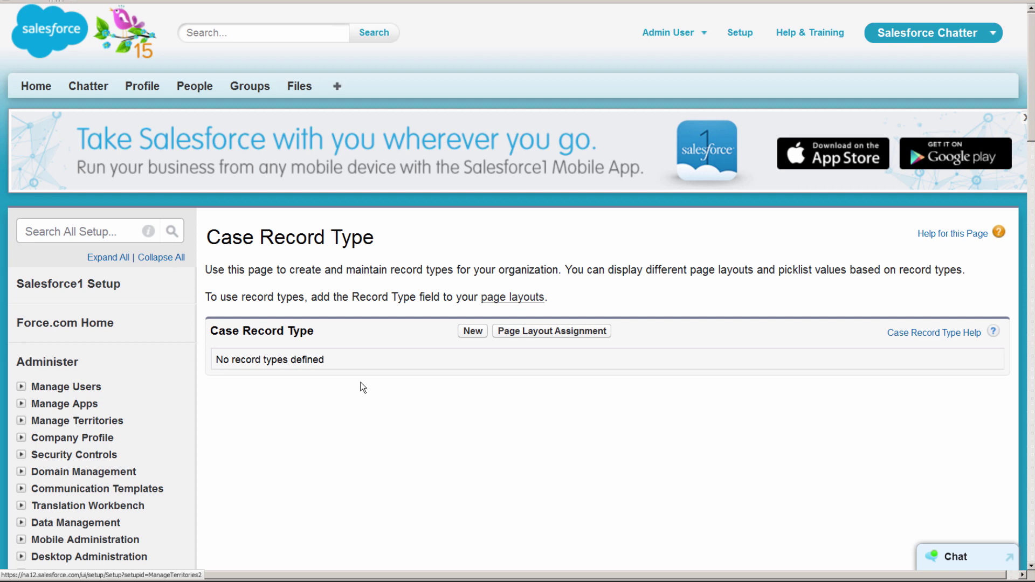
{"action": "left_click", "coordinate": [468, 334]}
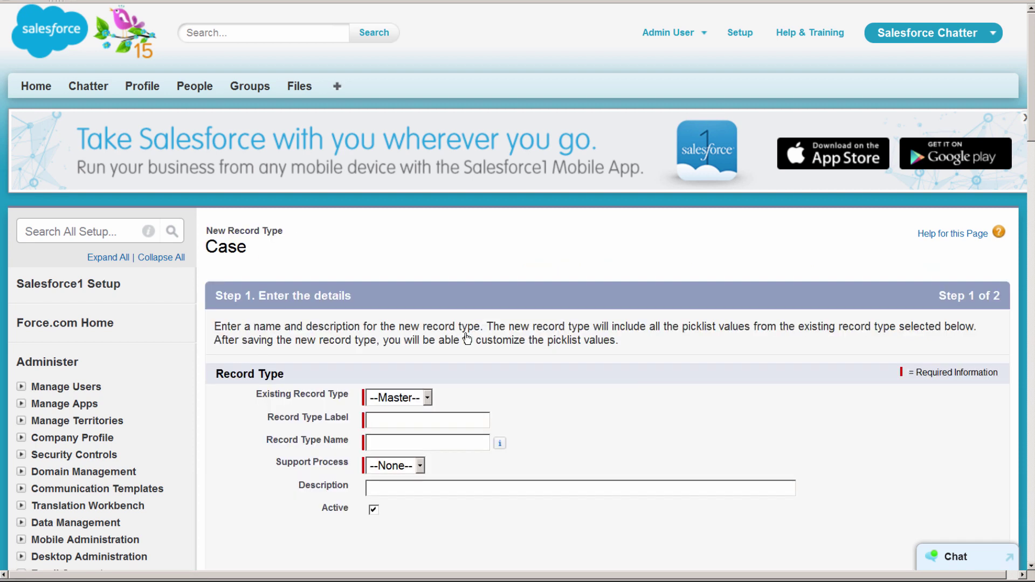
{"action": "left_click", "coordinate": [392, 420]}
{"action": "type", "text": "Internal"}
{"action": "key", "text": "Tab"}
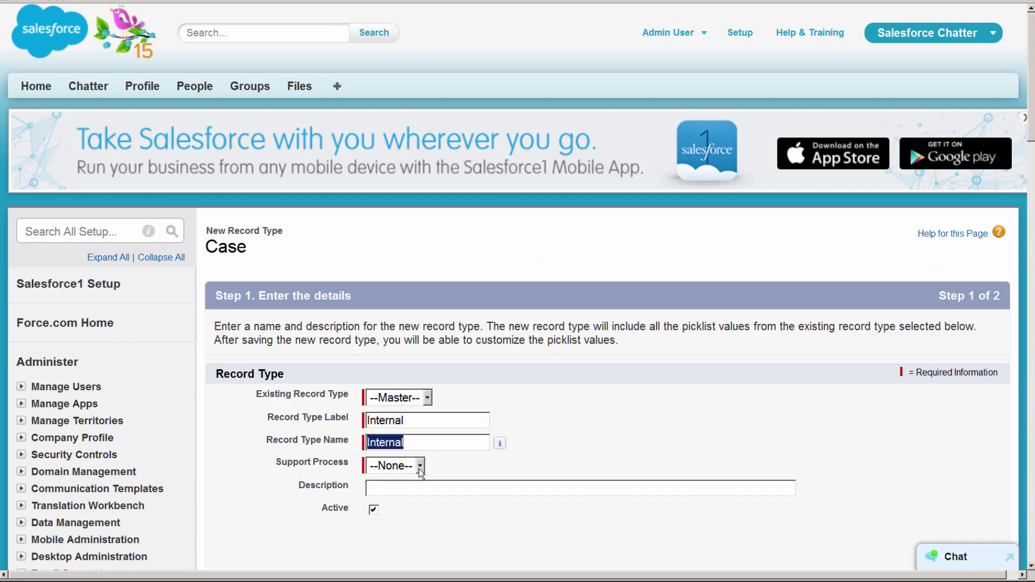
{"action": "left_click", "coordinate": [420, 466]}
{"action": "left_click", "coordinate": [410, 510]}
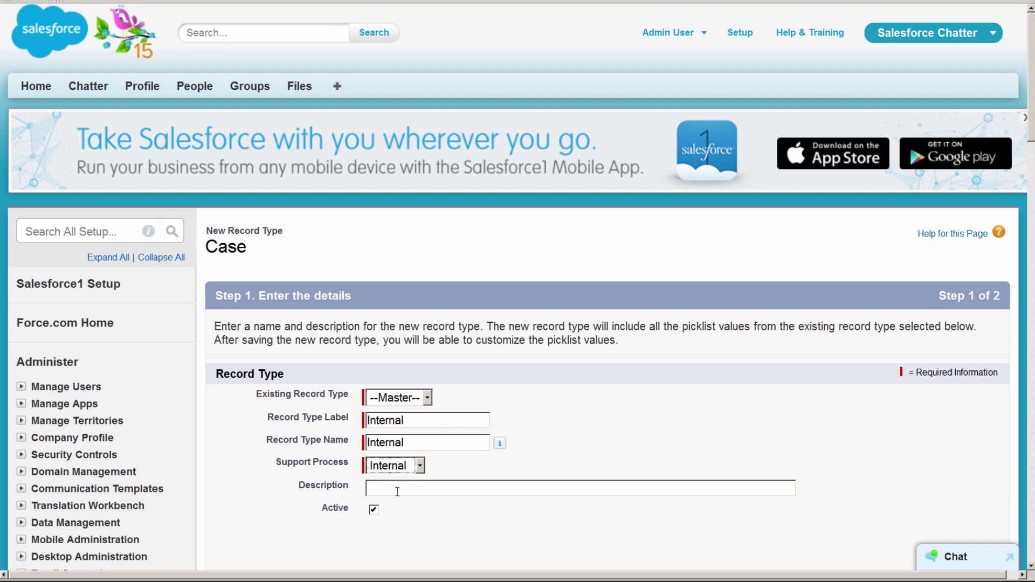
{"action": "left_click", "coordinate": [398, 491]}
{"action": "type", "text": "To be used when creating a case for an employee."}
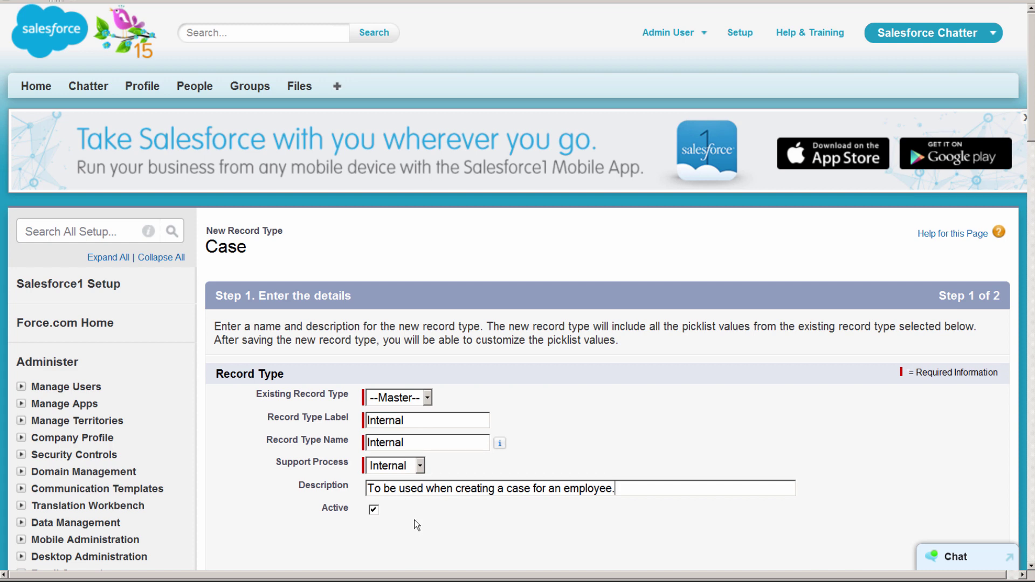
Step: Make the Internal record type available only to the Support User profile
{"action": "scroll", "coordinate": [416, 526], "scroll_direction": "down", "scroll_amount": 5}
{"action": "scroll", "coordinate": [418, 523], "scroll_direction": "down", "scroll_amount": 3}
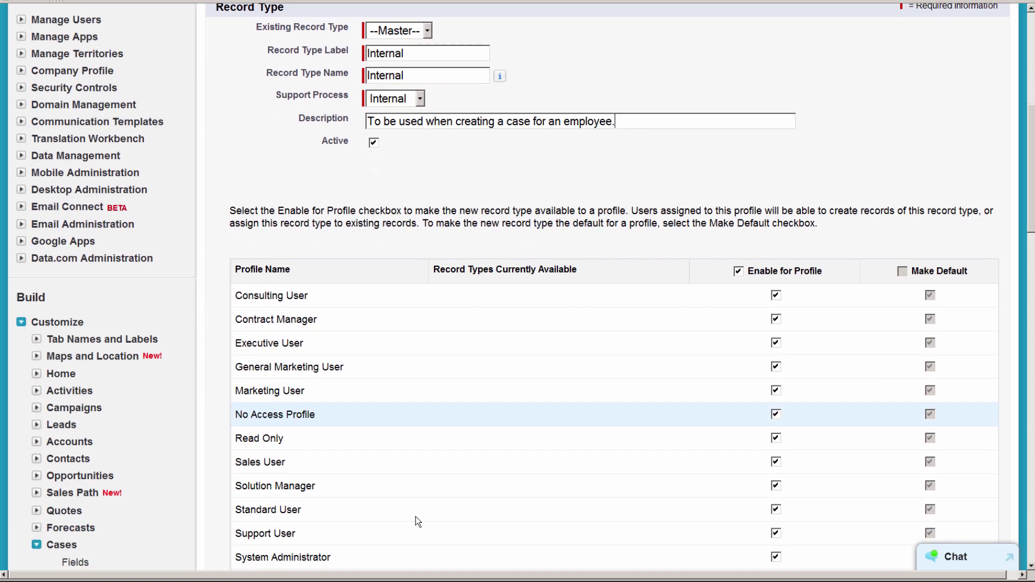
{"action": "left_click", "coordinate": [738, 179]}
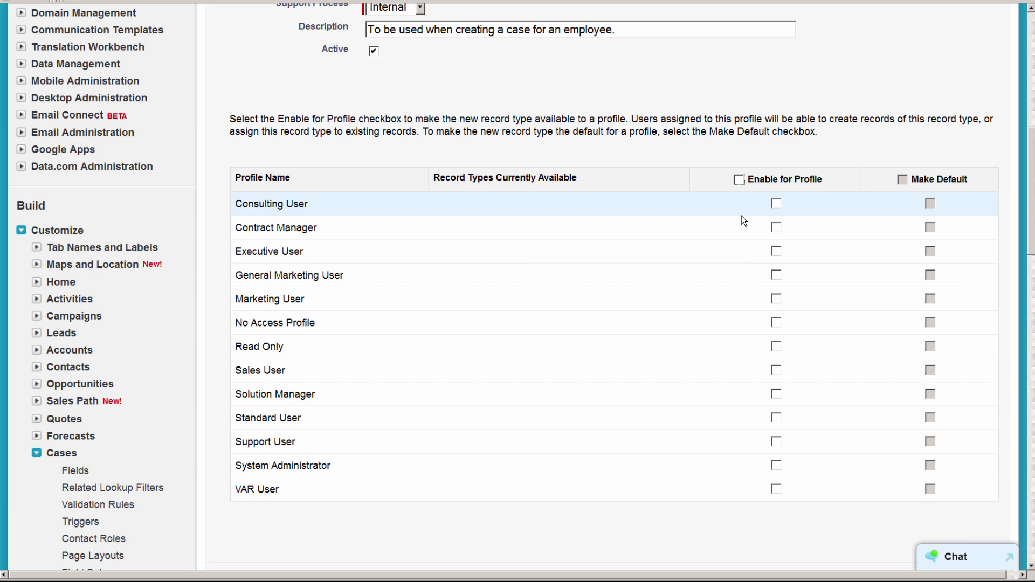
{"action": "left_click", "coordinate": [776, 442]}
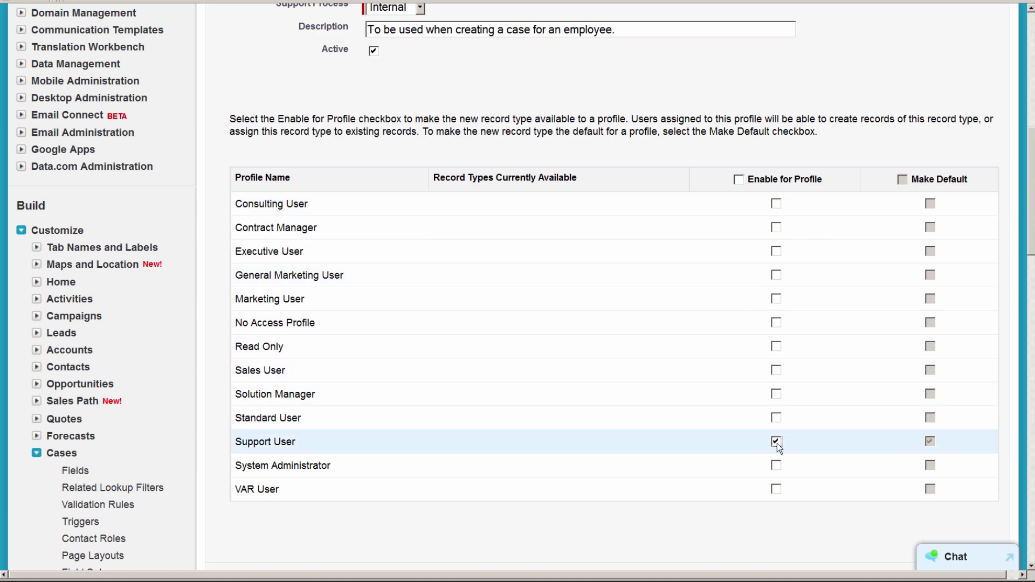
{"action": "scroll", "coordinate": [842, 449], "scroll_direction": "down", "scroll_amount": 5}
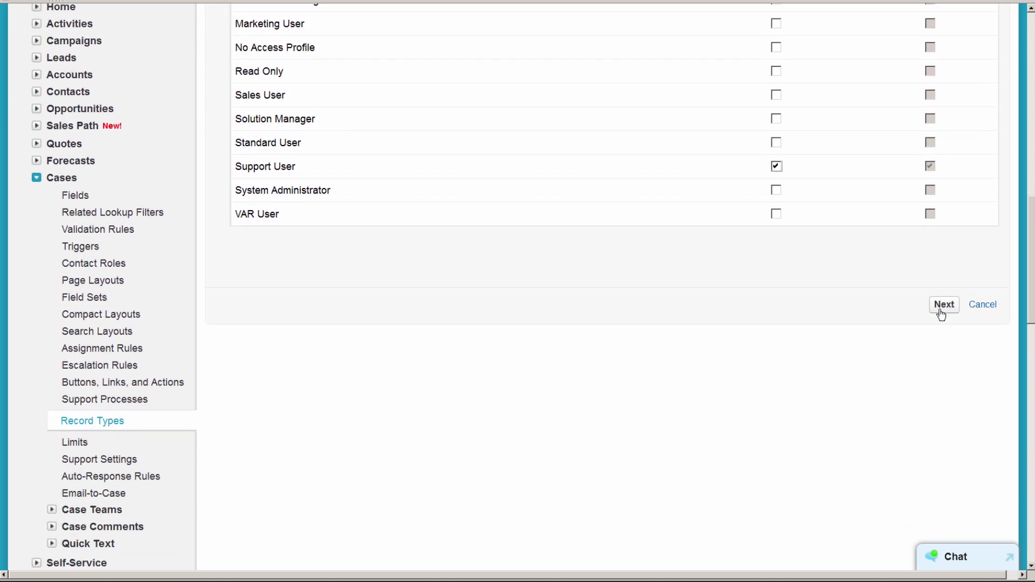
{"action": "left_click", "coordinate": [940, 312]}
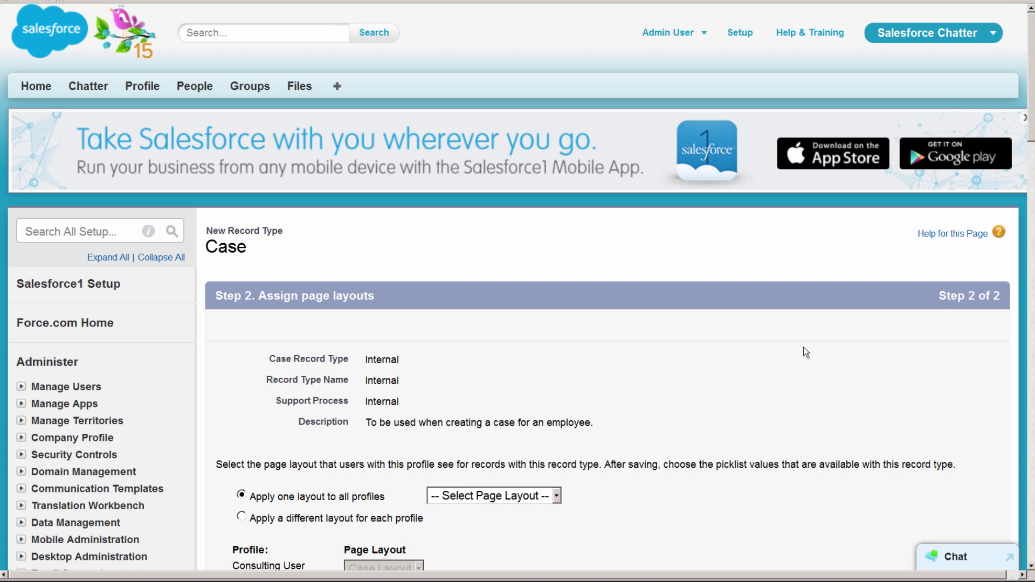
Step: Apply the Internal page layout to all profiles and save with Save & New
{"action": "scroll", "coordinate": [806, 352], "scroll_direction": "down", "scroll_amount": 3}
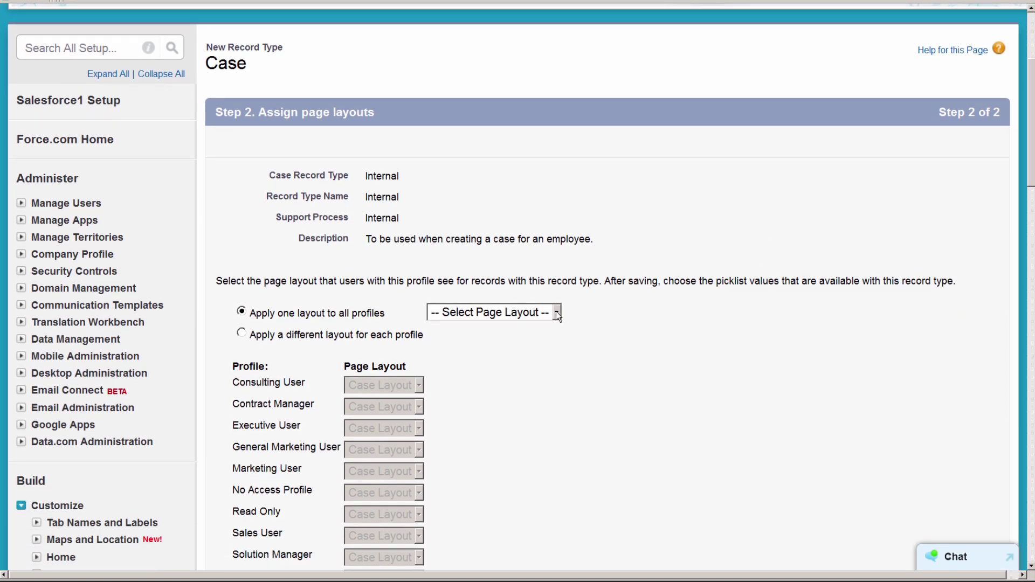
{"action": "left_click", "coordinate": [556, 312]}
{"action": "left_click", "coordinate": [552, 371]}
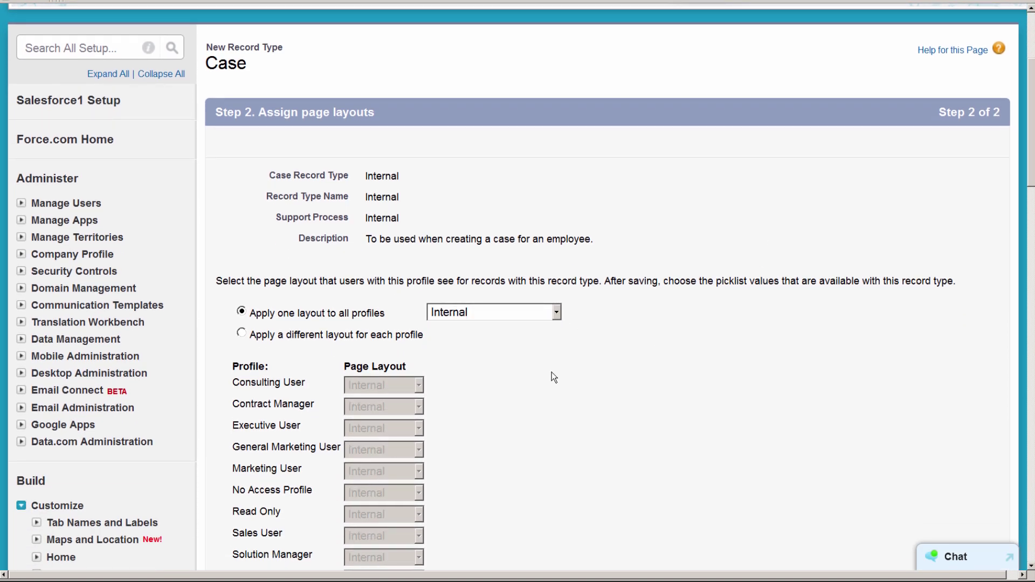
{"action": "scroll", "coordinate": [601, 390], "scroll_direction": "down", "scroll_amount": 5}
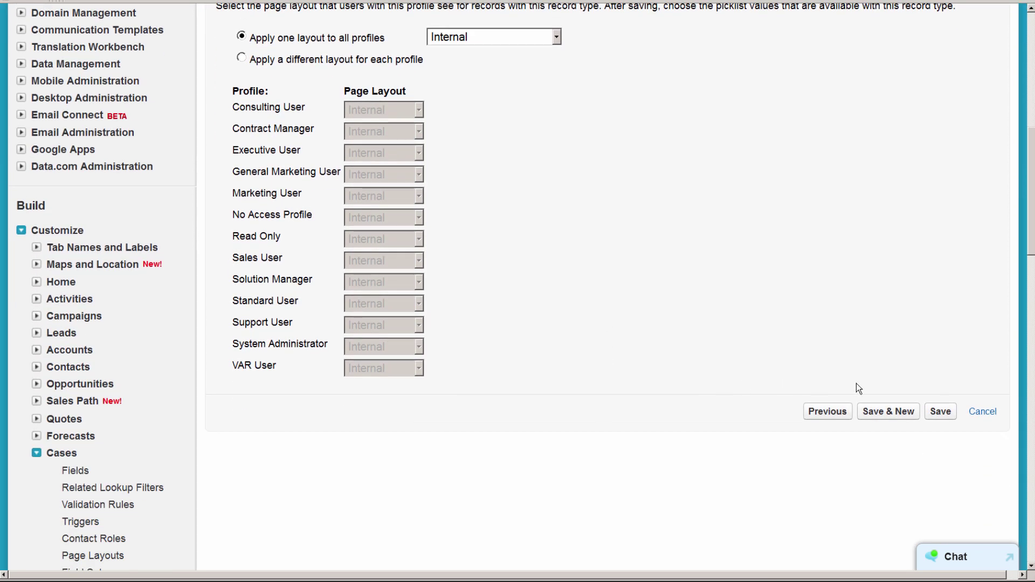
{"action": "left_click", "coordinate": [875, 413]}
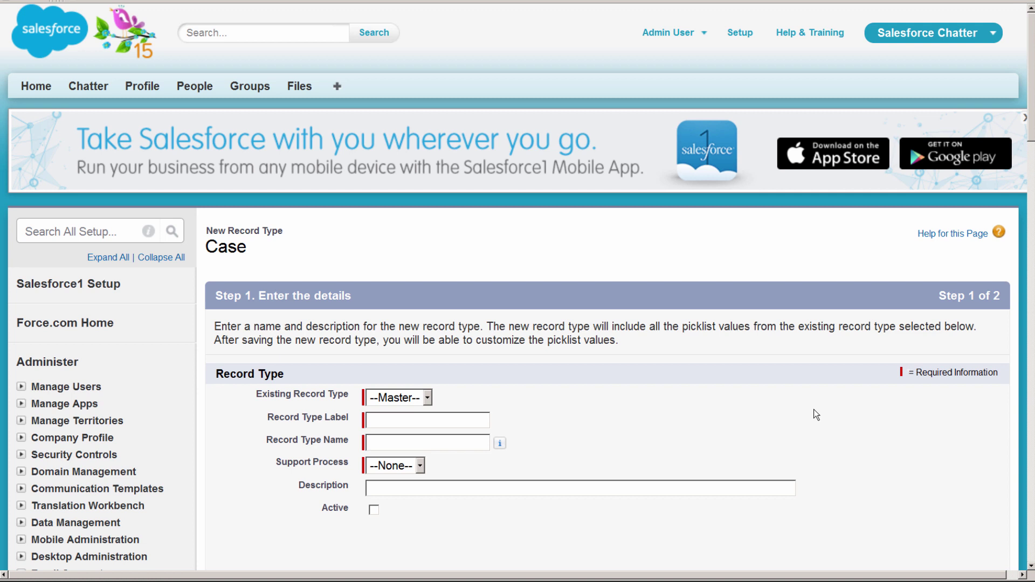
Step: Start a Case record type labelled External on the External support process, described for customer cases
{"action": "left_click", "coordinate": [395, 422]}
{"action": "type", "text": "External"}
{"action": "key", "text": "Tab"}
{"action": "left_click", "coordinate": [420, 466]}
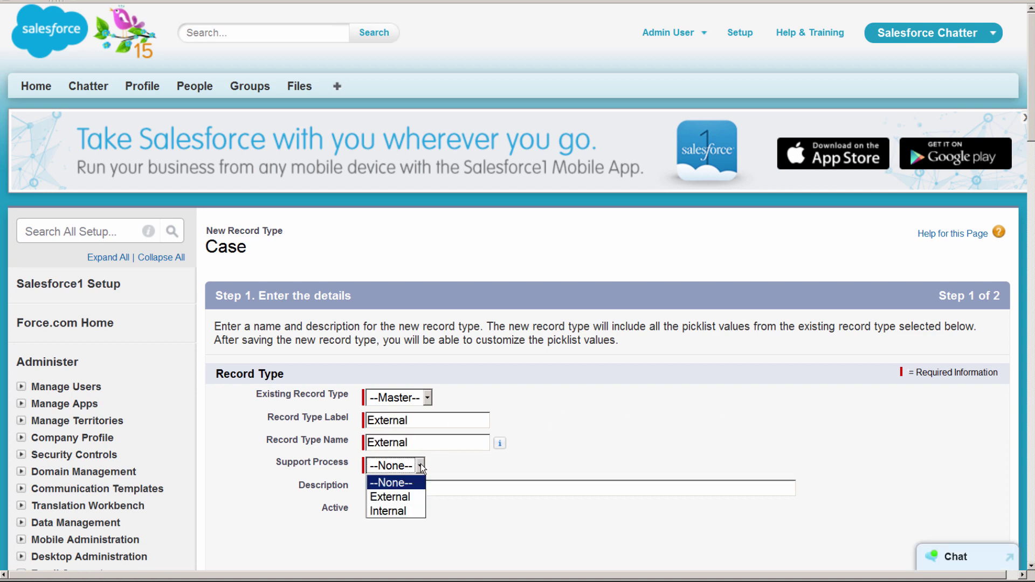
{"action": "left_click", "coordinate": [416, 497]}
{"action": "left_click", "coordinate": [405, 489]}
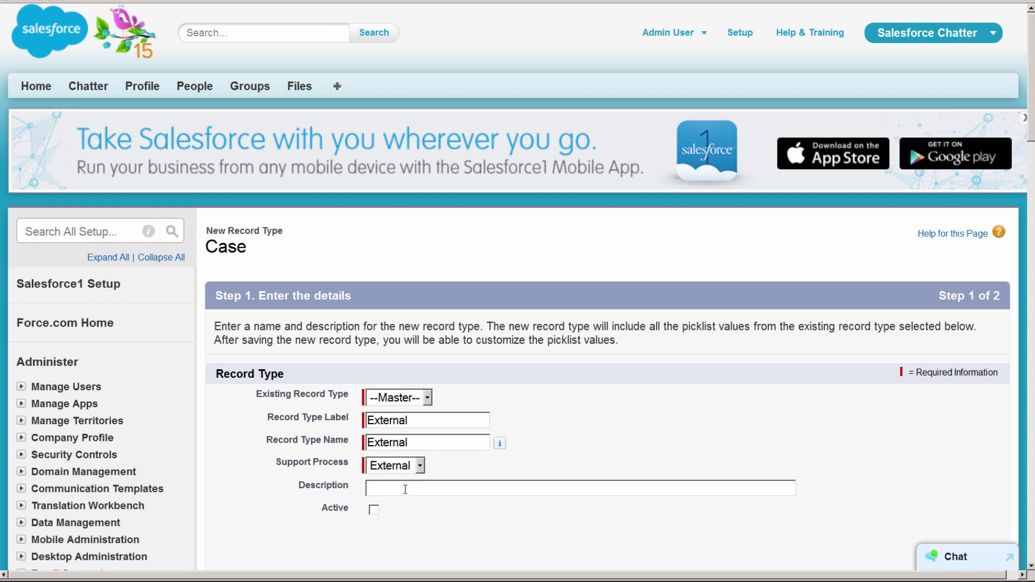
{"action": "type", "text": "To be used when creating a case for a customer."}
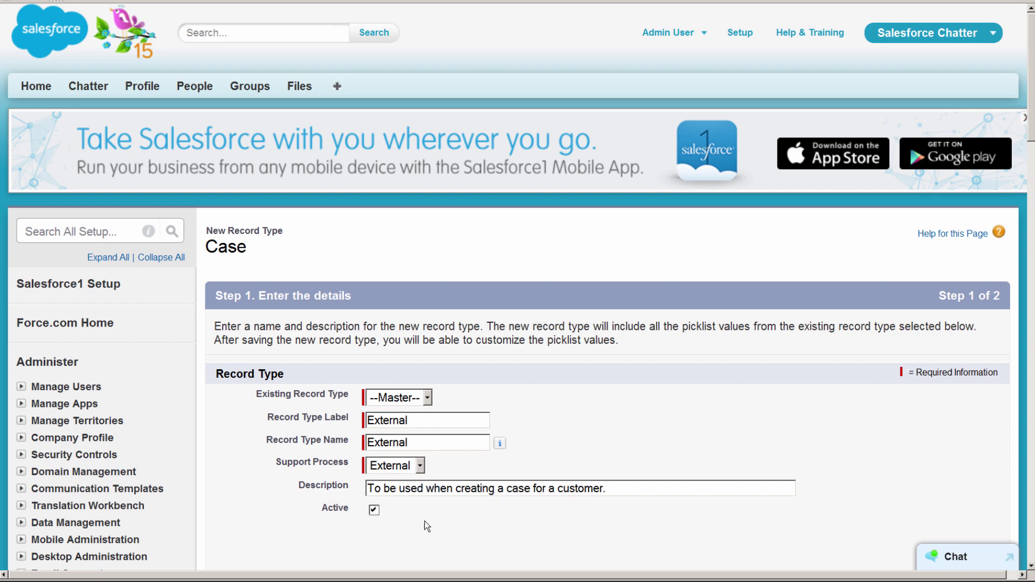
Step: Enable the External record type for Sales User and Support User profiles
{"action": "scroll", "coordinate": [425, 521], "scroll_direction": "down", "scroll_amount": 6}
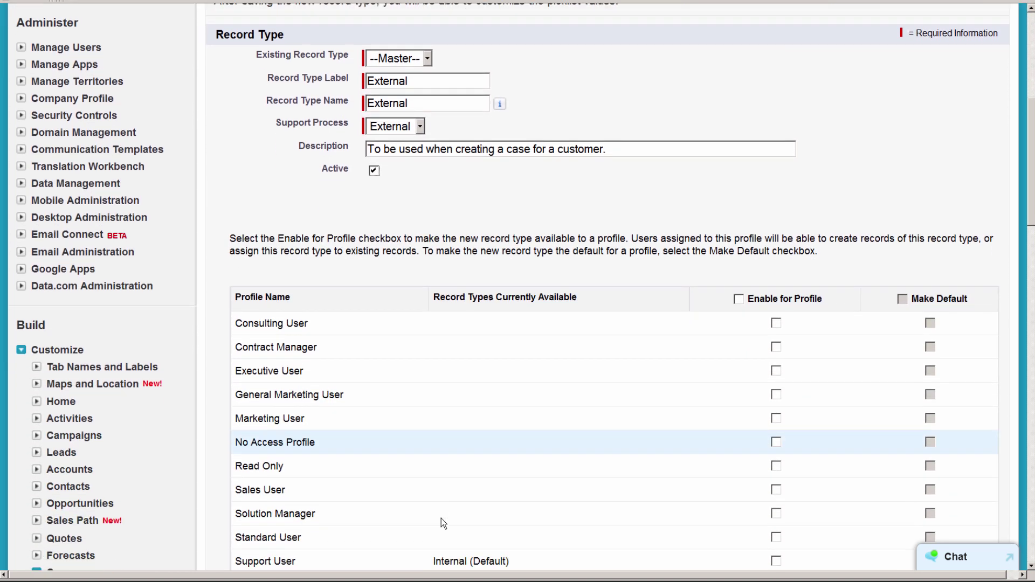
{"action": "scroll", "coordinate": [441, 518], "scroll_direction": "down", "scroll_amount": 2}
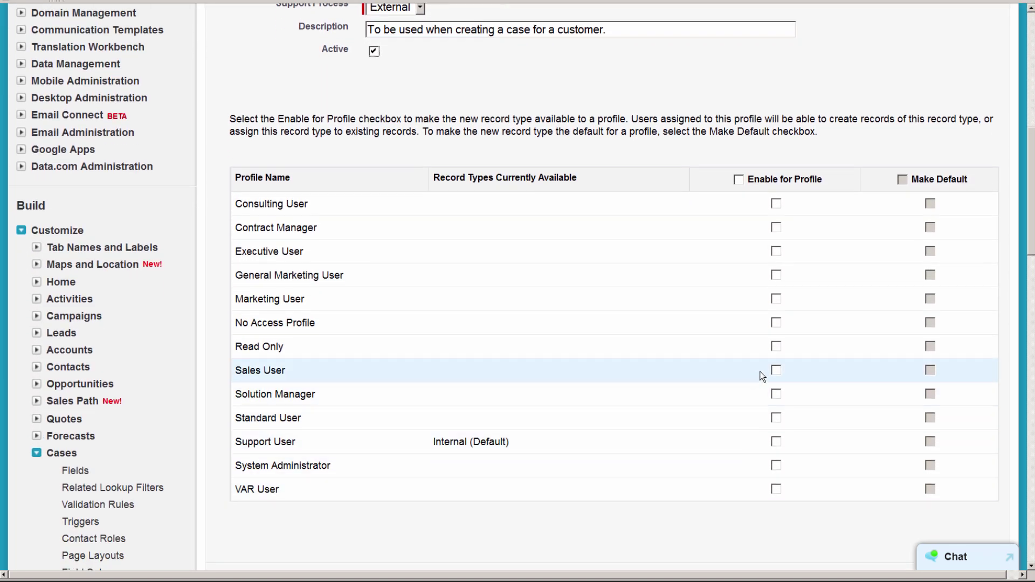
{"action": "left_click", "coordinate": [776, 370]}
{"action": "left_click", "coordinate": [776, 442]}
{"action": "scroll", "coordinate": [690, 468], "scroll_direction": "down", "scroll_amount": 3}
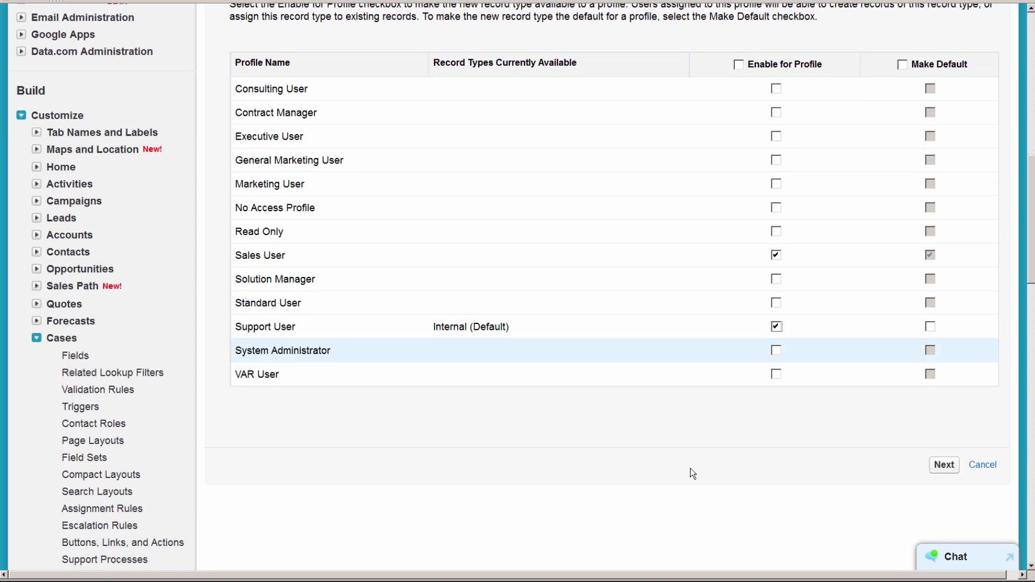
{"action": "left_click", "coordinate": [939, 400]}
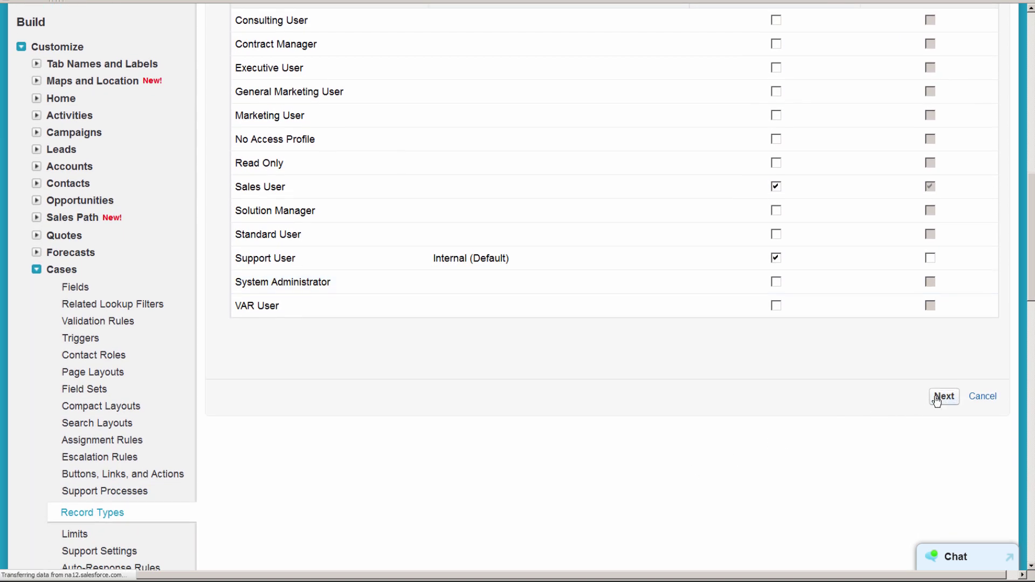
Step: Apply the External page layout to all profiles and save the External record type
{"action": "scroll", "coordinate": [674, 407], "scroll_direction": "down", "scroll_amount": 3}
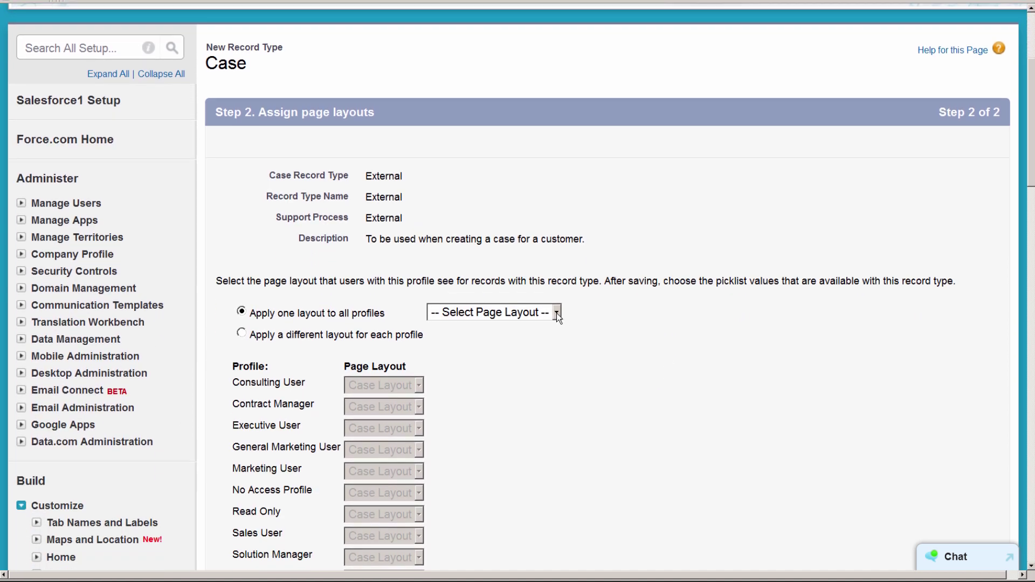
{"action": "left_click", "coordinate": [556, 313]}
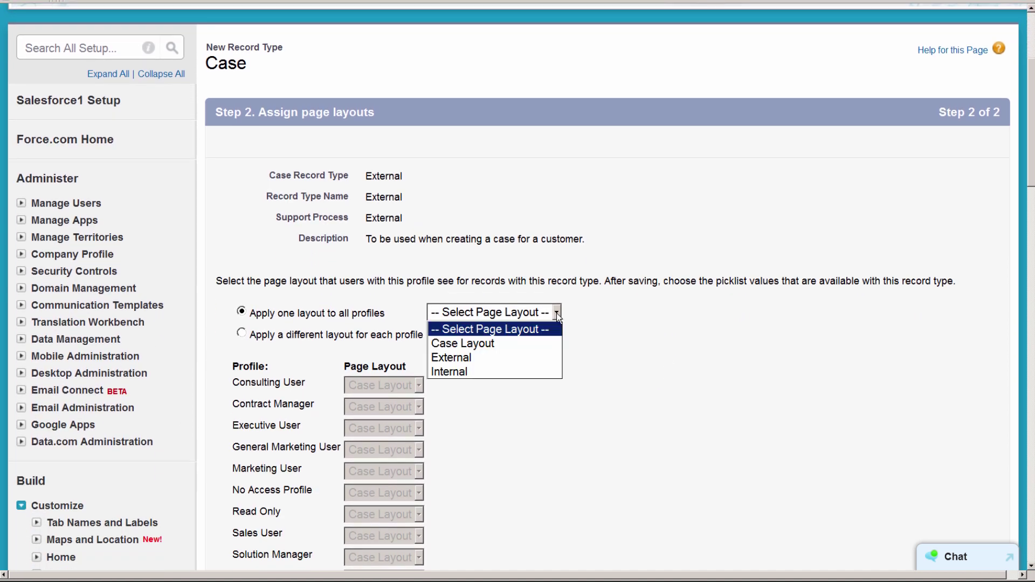
{"action": "left_click", "coordinate": [545, 354]}
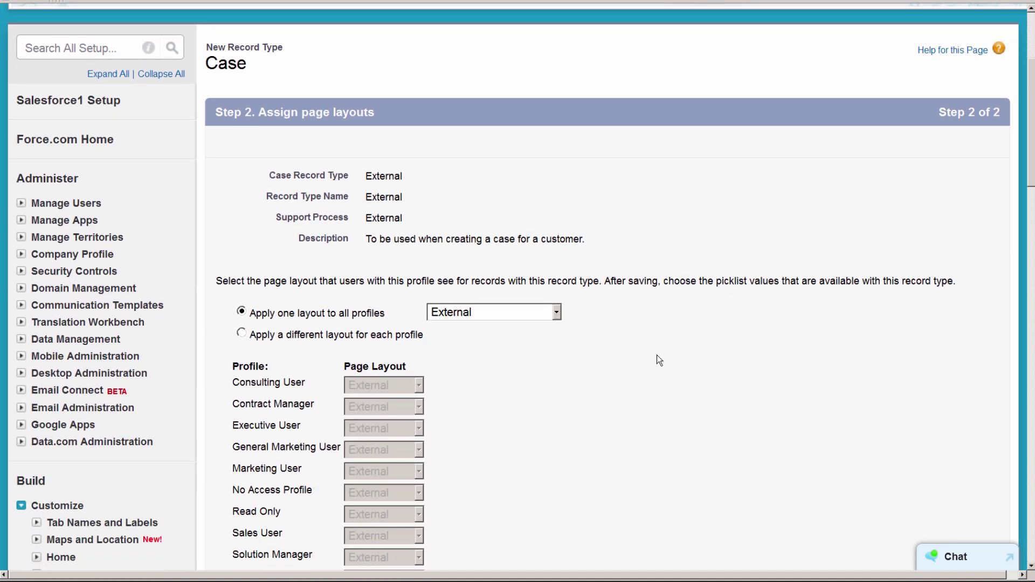
{"action": "scroll", "coordinate": [657, 355], "scroll_direction": "down", "scroll_amount": 3}
{"action": "scroll", "coordinate": [662, 361], "scroll_direction": "down", "scroll_amount": 1}
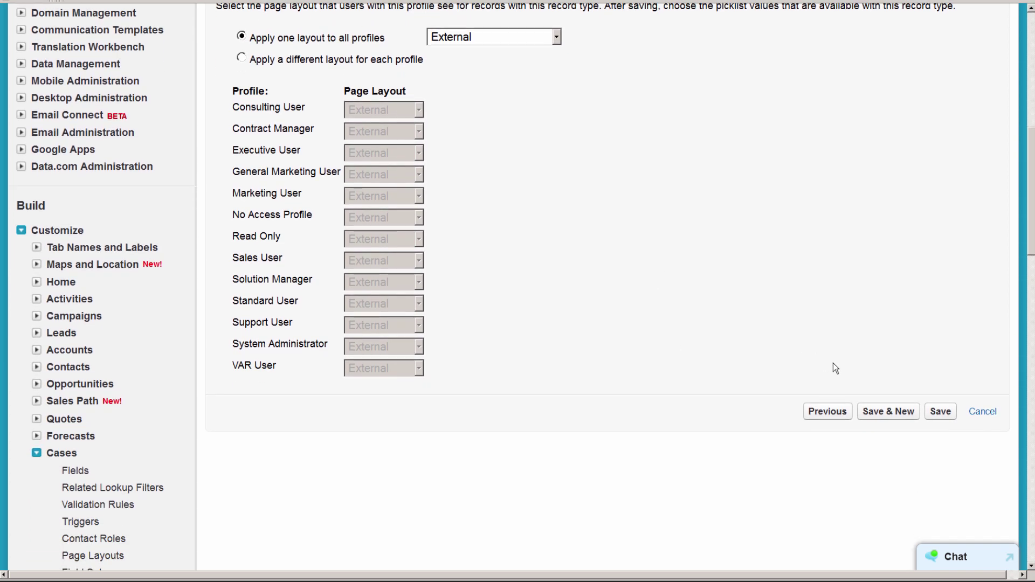
{"action": "left_click", "coordinate": [939, 412]}
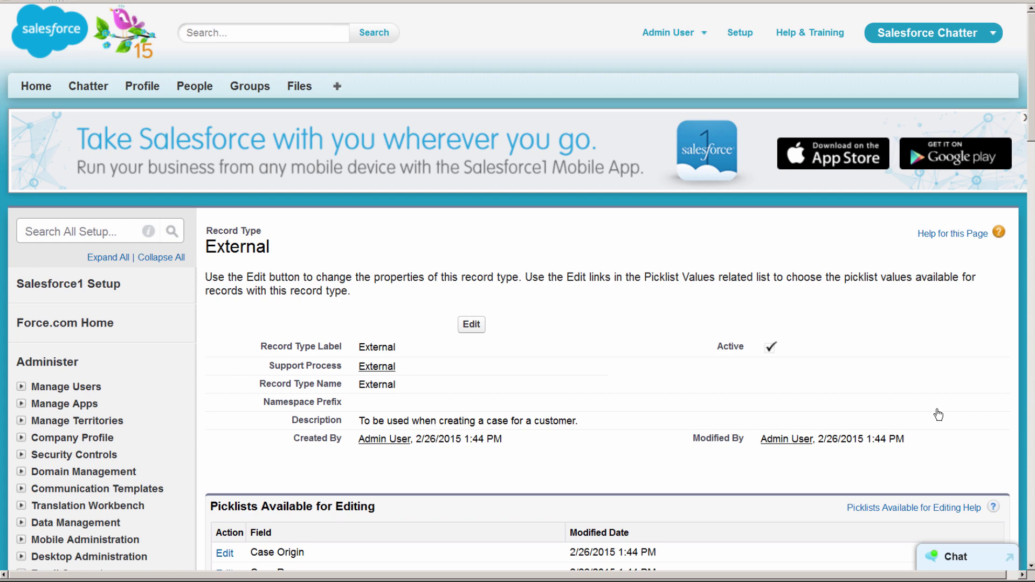
Step: Add HR, Payroll, IT and Facilities to the Case Type picklist for the Internal record type
{"action": "scroll", "coordinate": [196, 383], "scroll_direction": "down", "scroll_amount": 10}
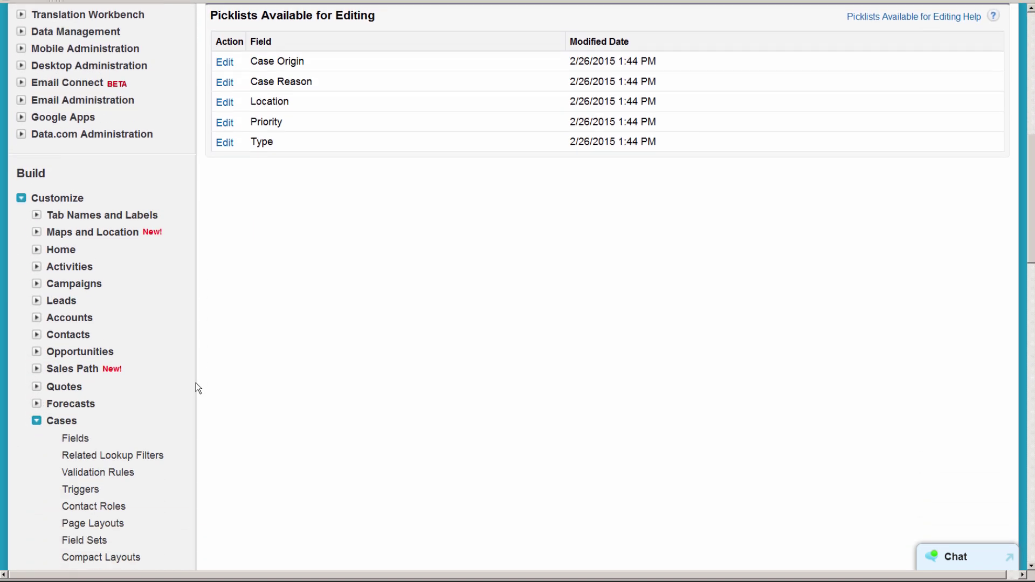
{"action": "left_click", "coordinate": [76, 287]}
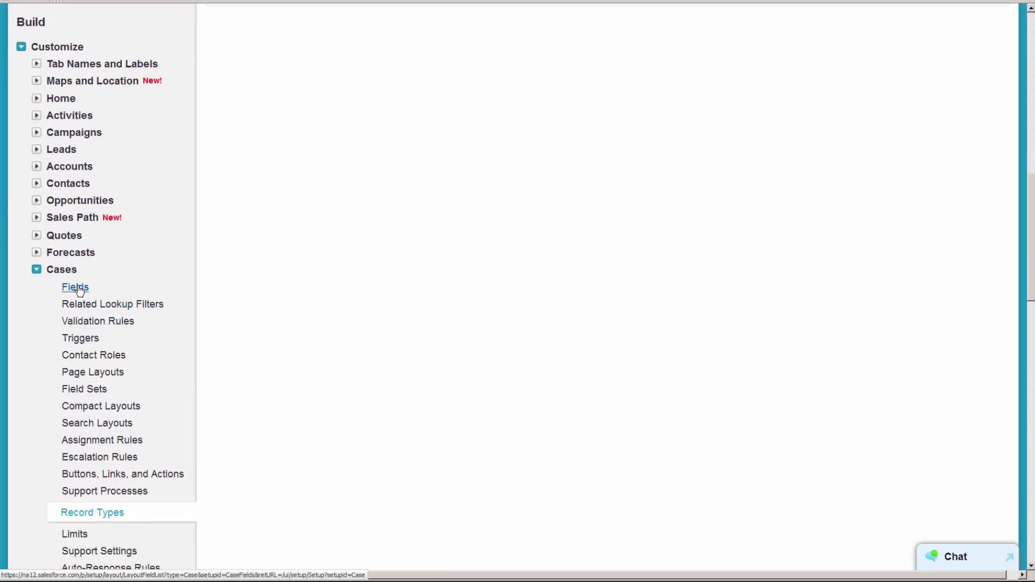
{"action": "scroll", "coordinate": [439, 461], "scroll_direction": "down", "scroll_amount": 10}
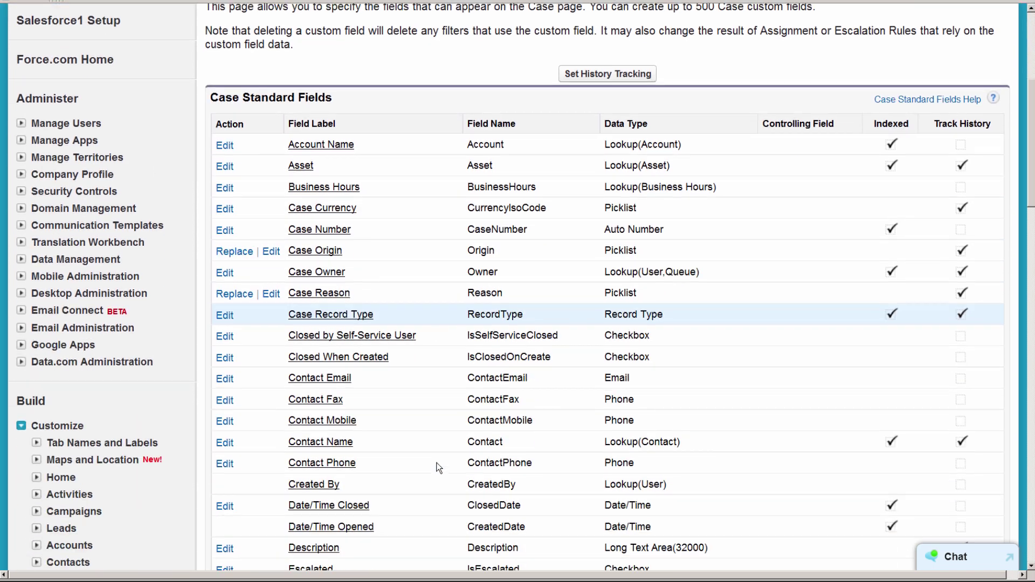
{"action": "left_click", "coordinate": [300, 430]}
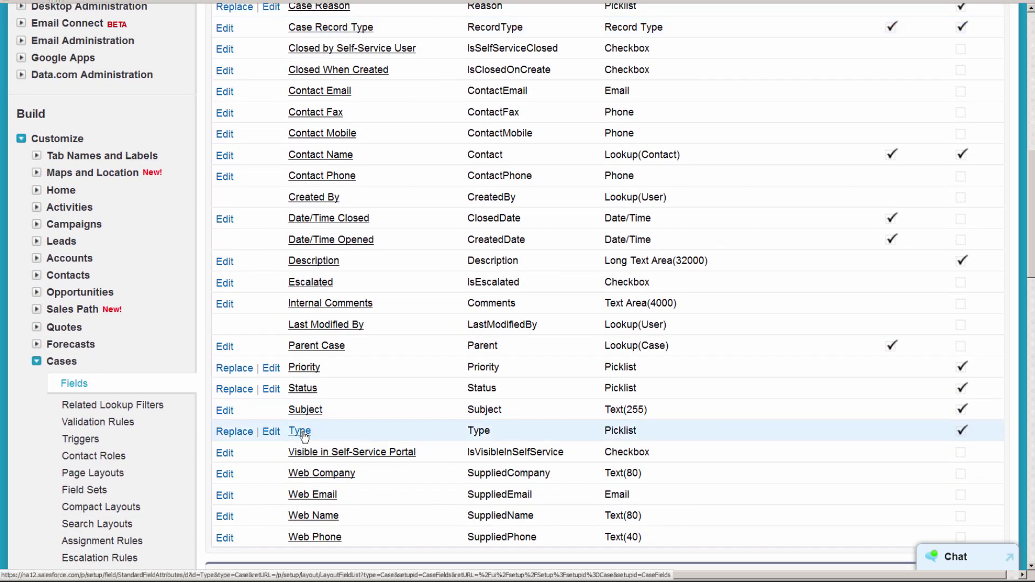
{"action": "scroll", "coordinate": [423, 445], "scroll_direction": "down", "scroll_amount": 5}
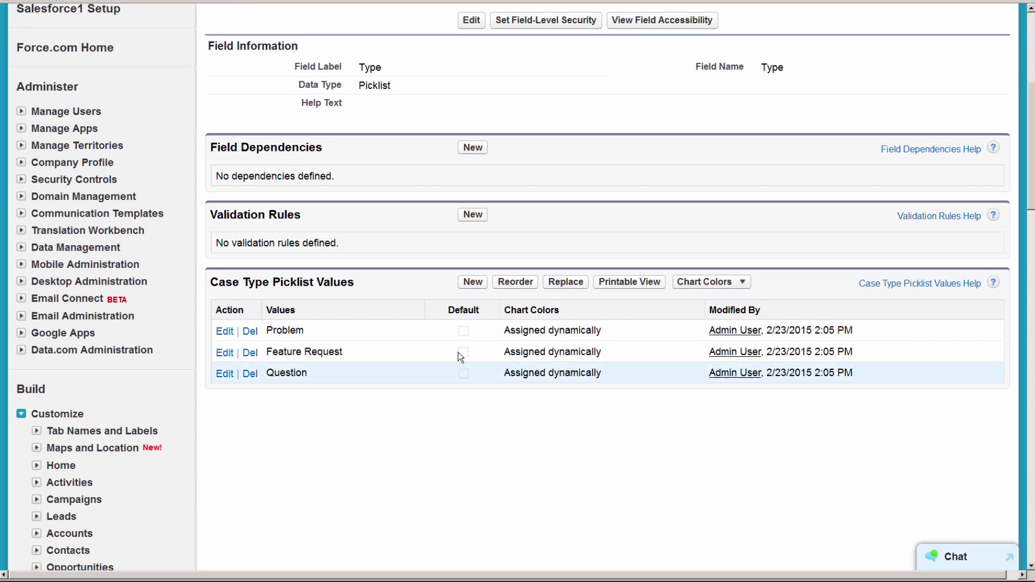
{"action": "left_click", "coordinate": [473, 284]}
{"action": "left_click", "coordinate": [300, 353]}
{"action": "type", "text": "HR Payroll IT Facilities"}
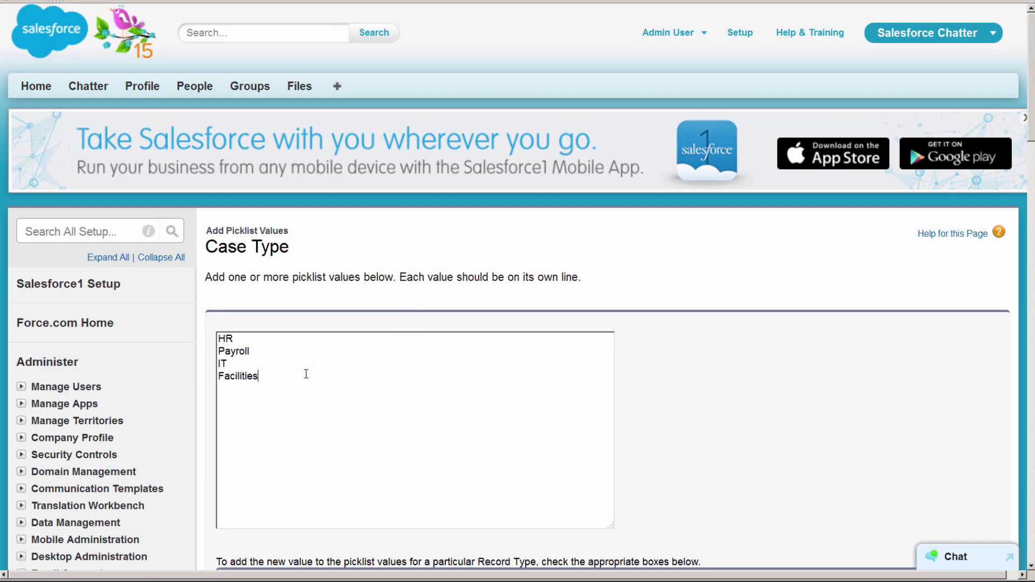
{"action": "scroll", "coordinate": [323, 395], "scroll_direction": "down", "scroll_amount": 3}
{"action": "left_click", "coordinate": [235, 437]}
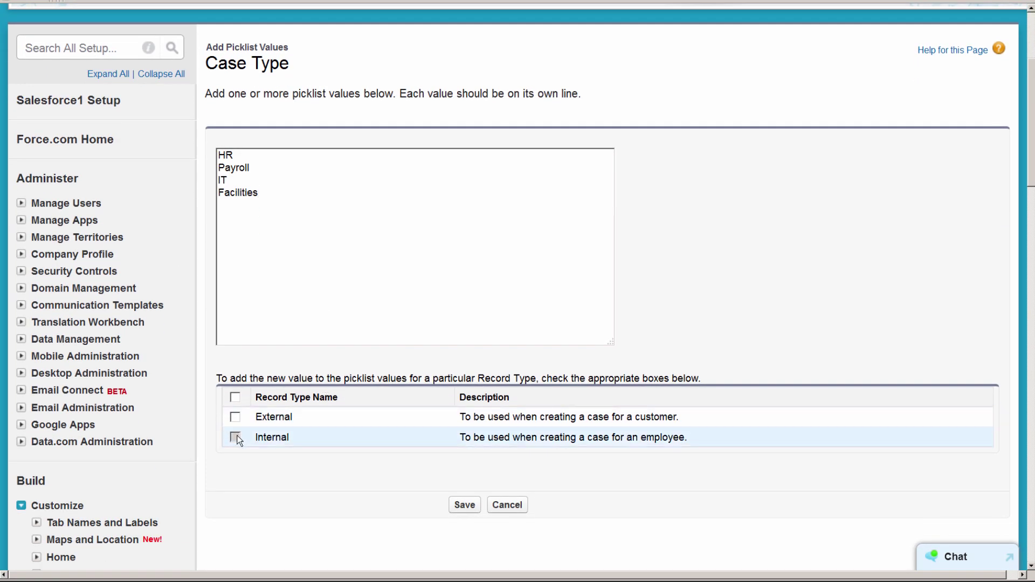
{"action": "left_click", "coordinate": [461, 505]}
{"action": "scroll", "coordinate": [366, 480], "scroll_direction": "down", "scroll_amount": 7}
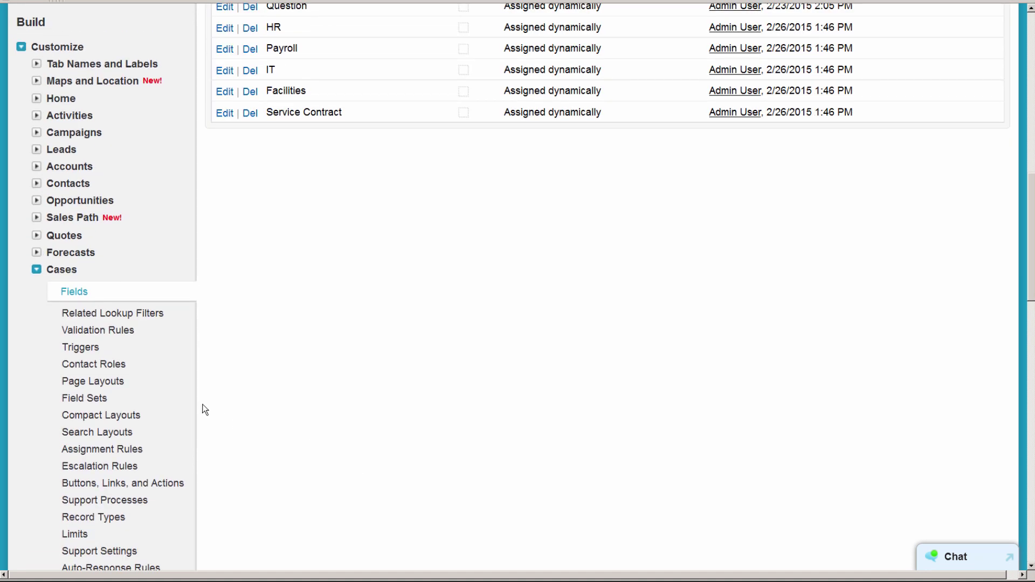
Step: Place Case Record Type in the External layout's Case Information section and save
{"action": "left_click", "coordinate": [112, 384]}
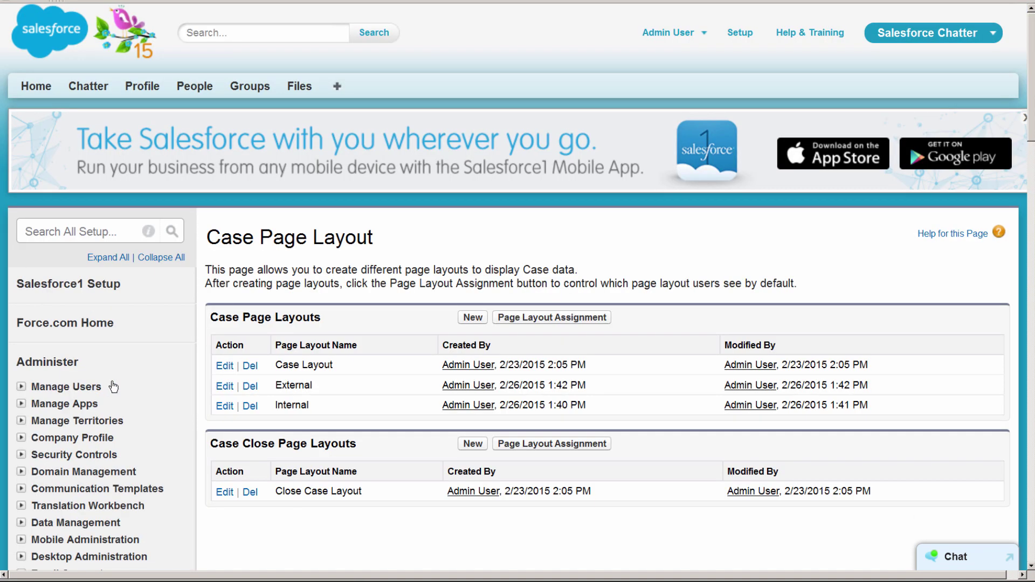
{"action": "left_click", "coordinate": [225, 388]}
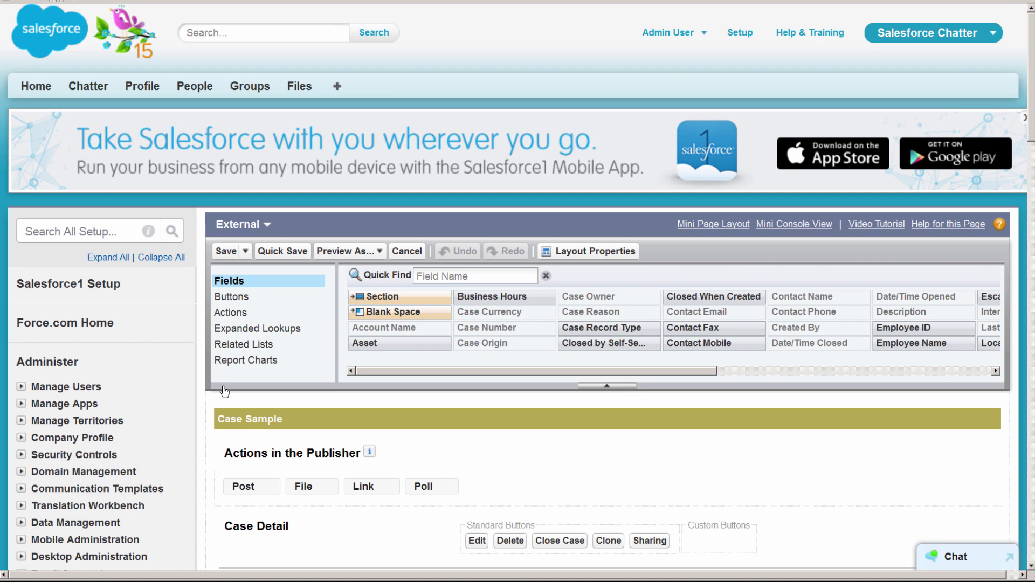
{"action": "left_click_drag", "start_coordinate": [588, 328], "coordinate": [639, 443]}
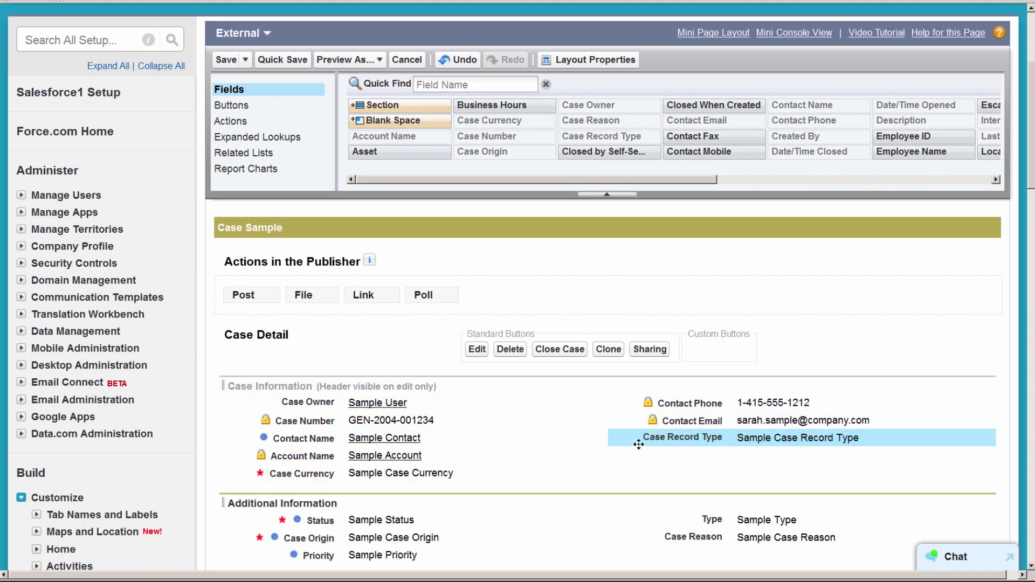
{"action": "left_click", "coordinate": [222, 61]}
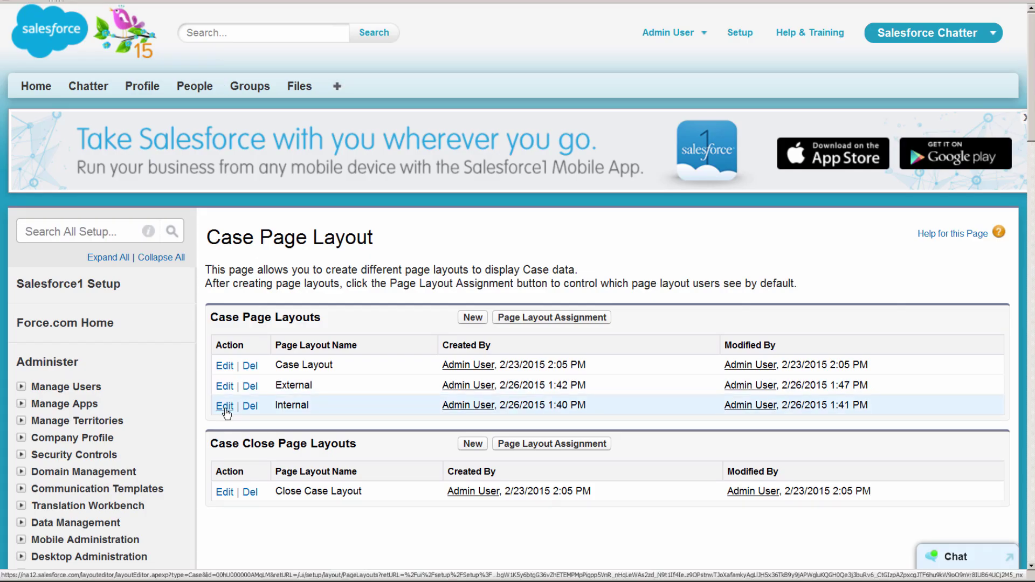
Step: Place Case Record Type in the Internal layout's Case Information section and save
{"action": "left_click", "coordinate": [225, 408]}
{"action": "scroll", "coordinate": [542, 319], "scroll_direction": "down", "scroll_amount": 3}
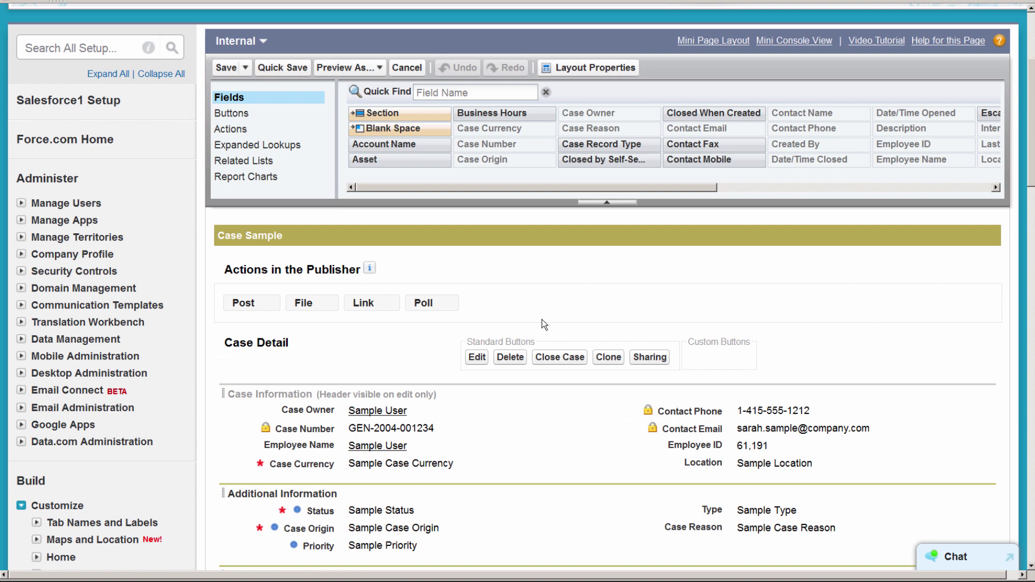
{"action": "left_click_drag", "start_coordinate": [600, 144], "coordinate": [633, 476]}
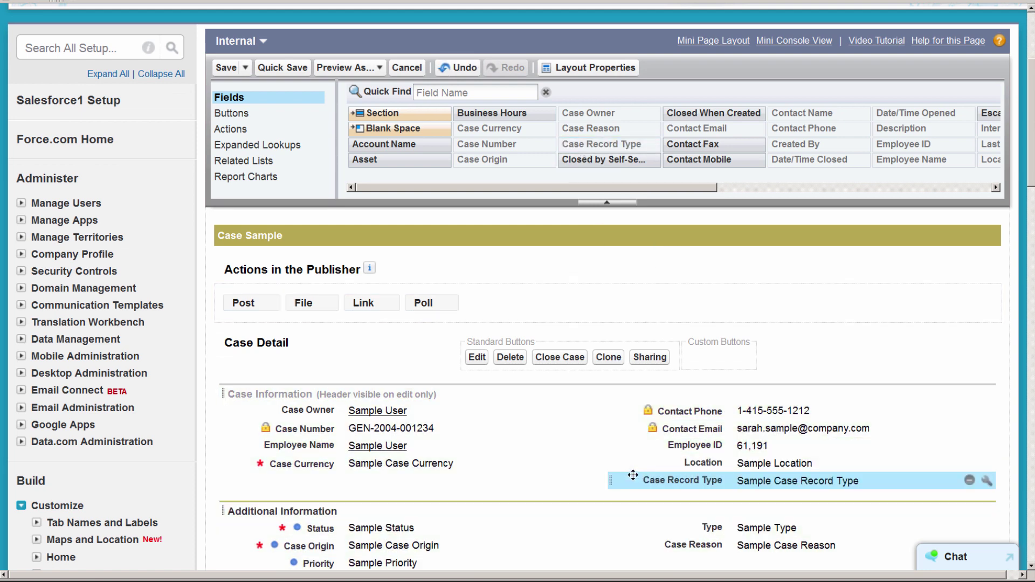
{"action": "left_click", "coordinate": [227, 69]}
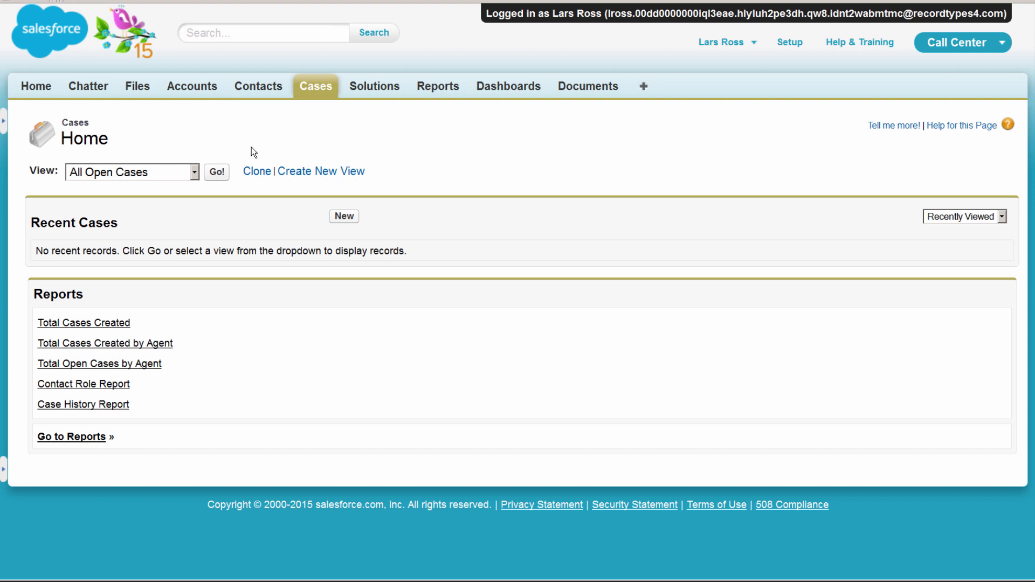
Step: Begin an Internal record type case, look up and select the employee for Employee Name, and choose HQ as Location
{"action": "left_click", "coordinate": [344, 216]}
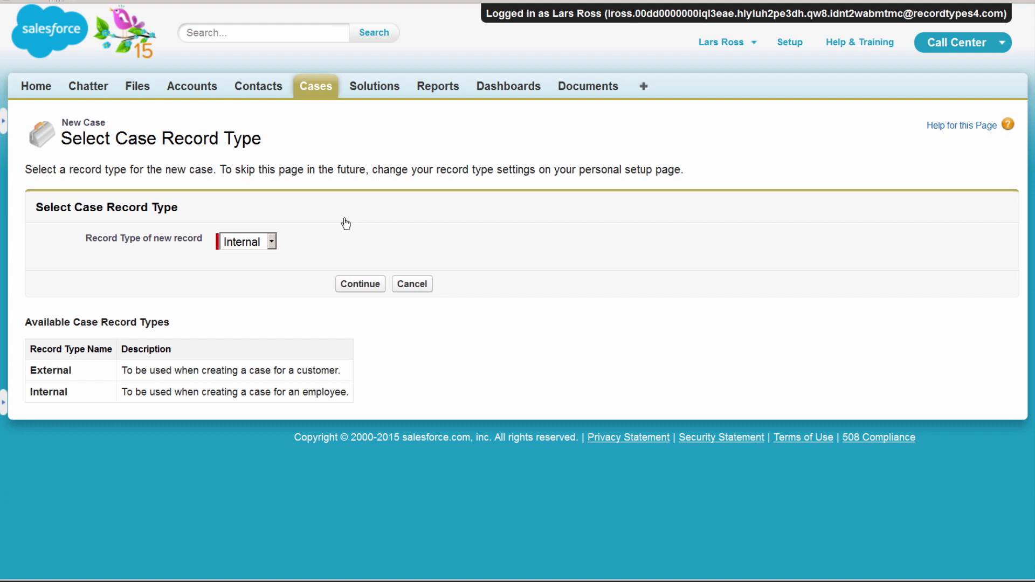
{"action": "left_click", "coordinate": [272, 242]}
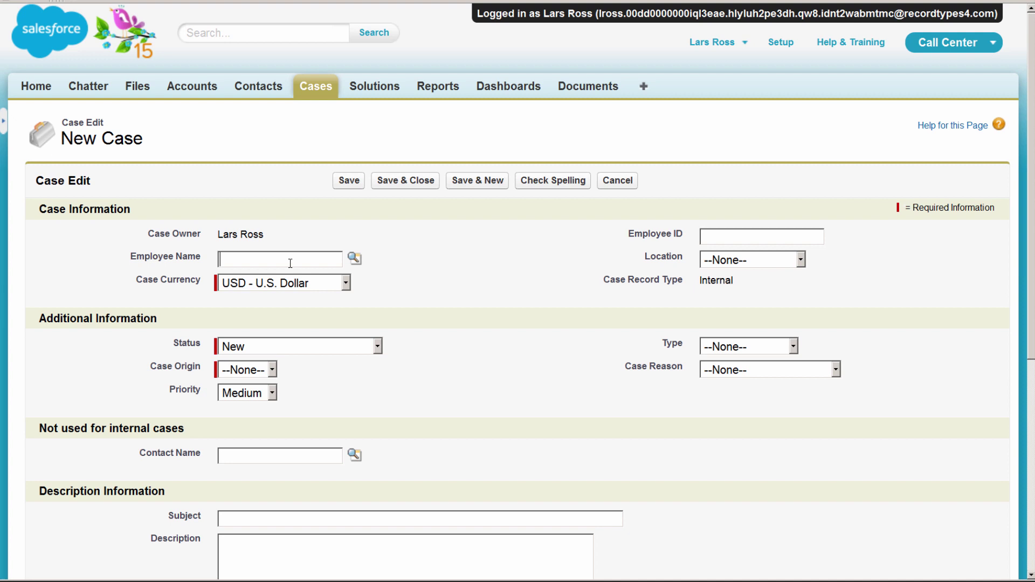
{"action": "type", "text": "nina"}
{"action": "left_click", "coordinate": [353, 259]}
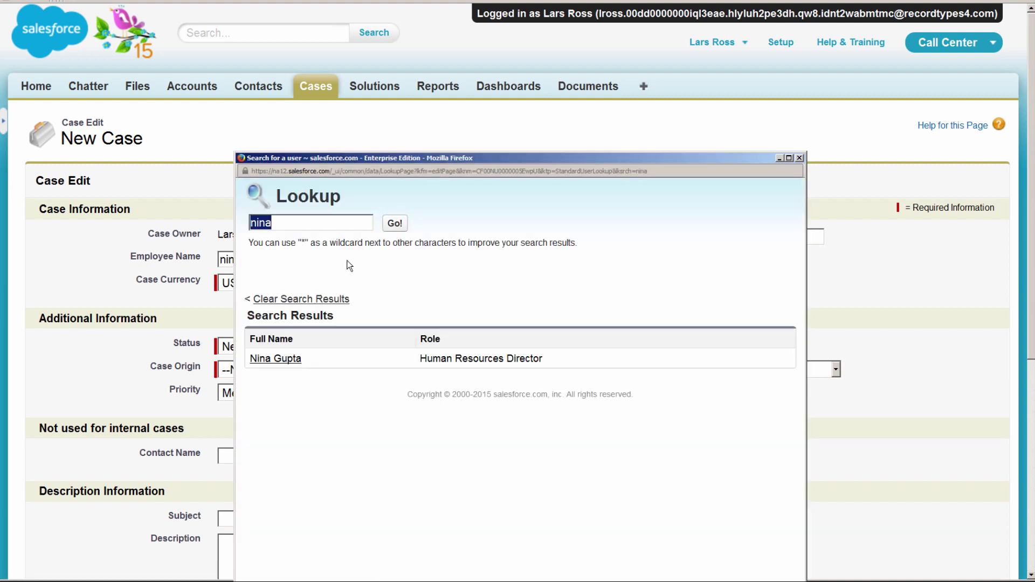
{"action": "left_click", "coordinate": [275, 359]}
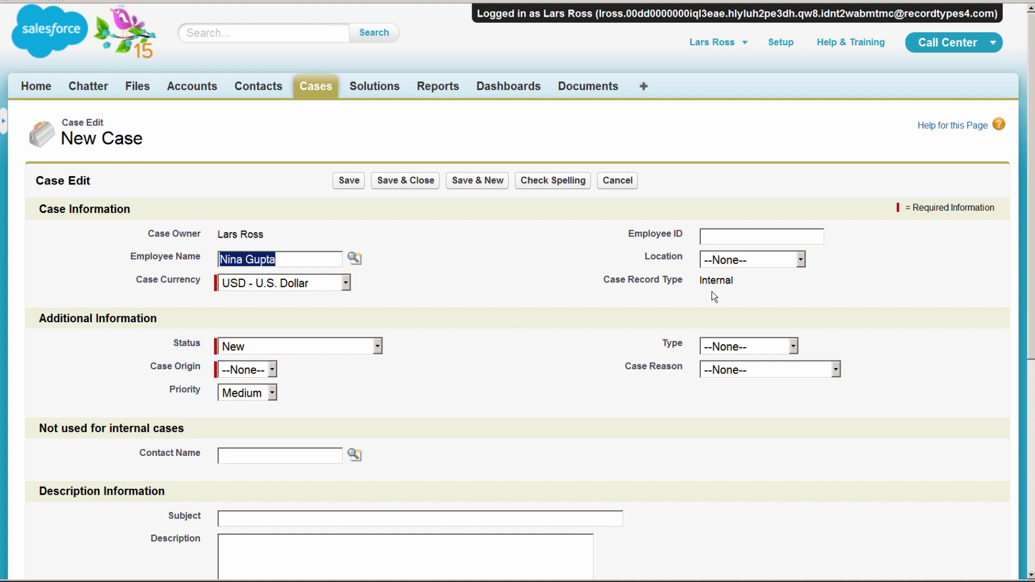
{"action": "left_click", "coordinate": [801, 261]}
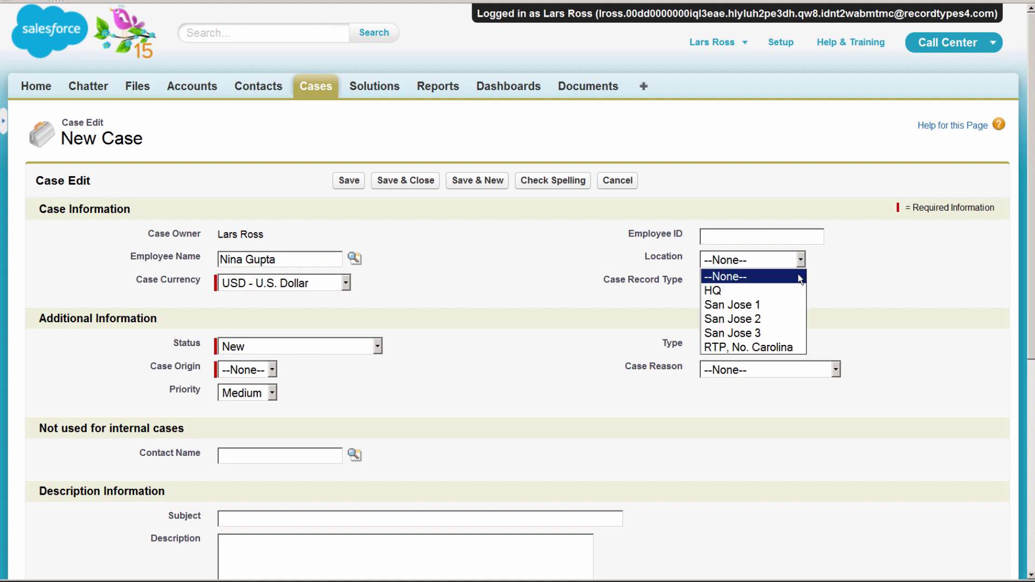
{"action": "left_click", "coordinate": [797, 291]}
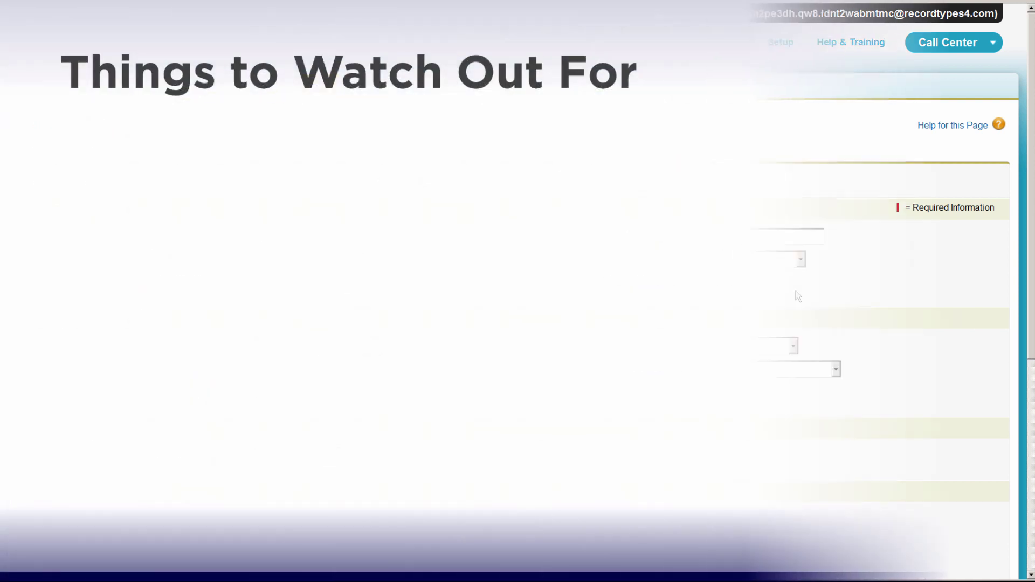